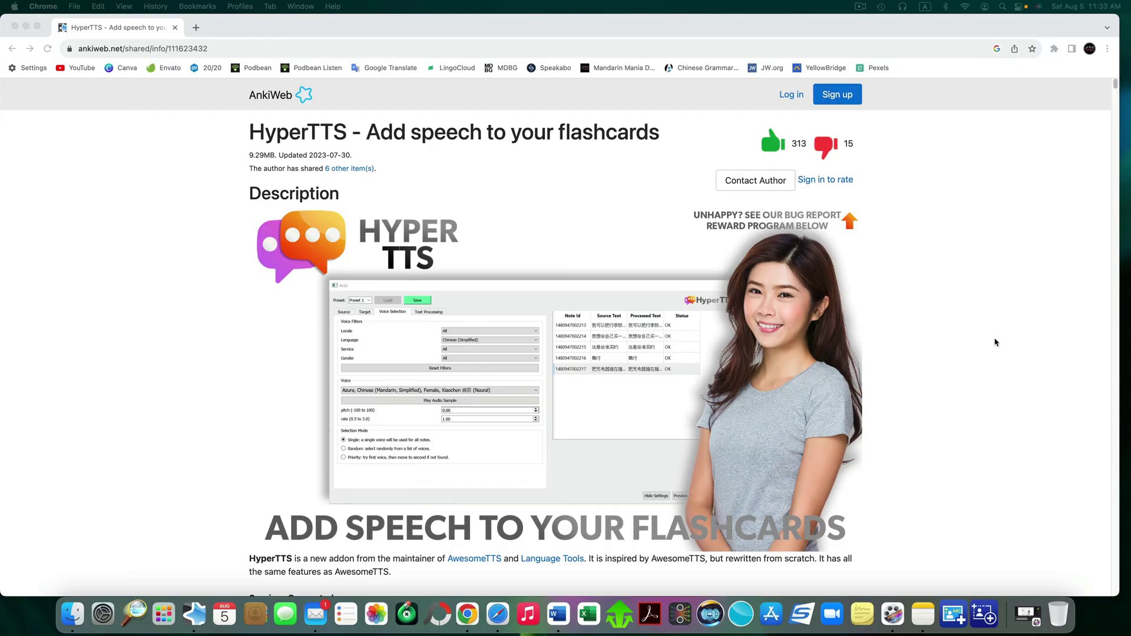
- Select the HyperTTS install code 111623432 in the AnkiWeb page's Download section
{"action": "scroll", "coordinate": [981, 343], "scroll_direction": "down", "scroll_amount": 15}
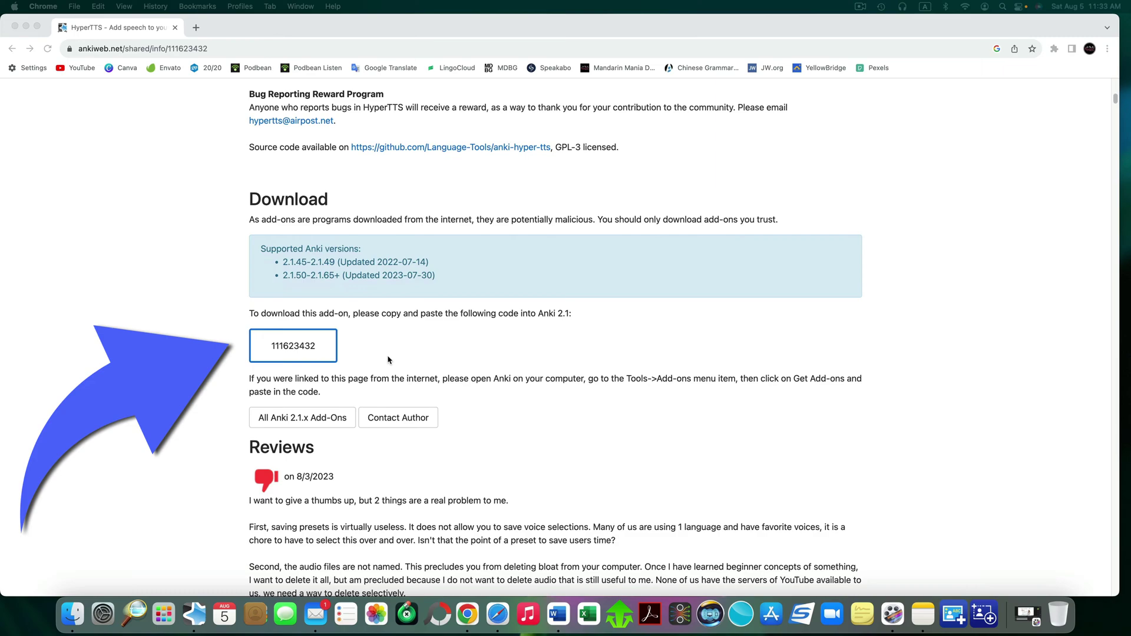
{"action": "left_click", "coordinate": [327, 348]}
{"action": "left_click_drag", "start_coordinate": [322, 346], "coordinate": [265, 346]}
{"action": "key", "text": "super+c"}
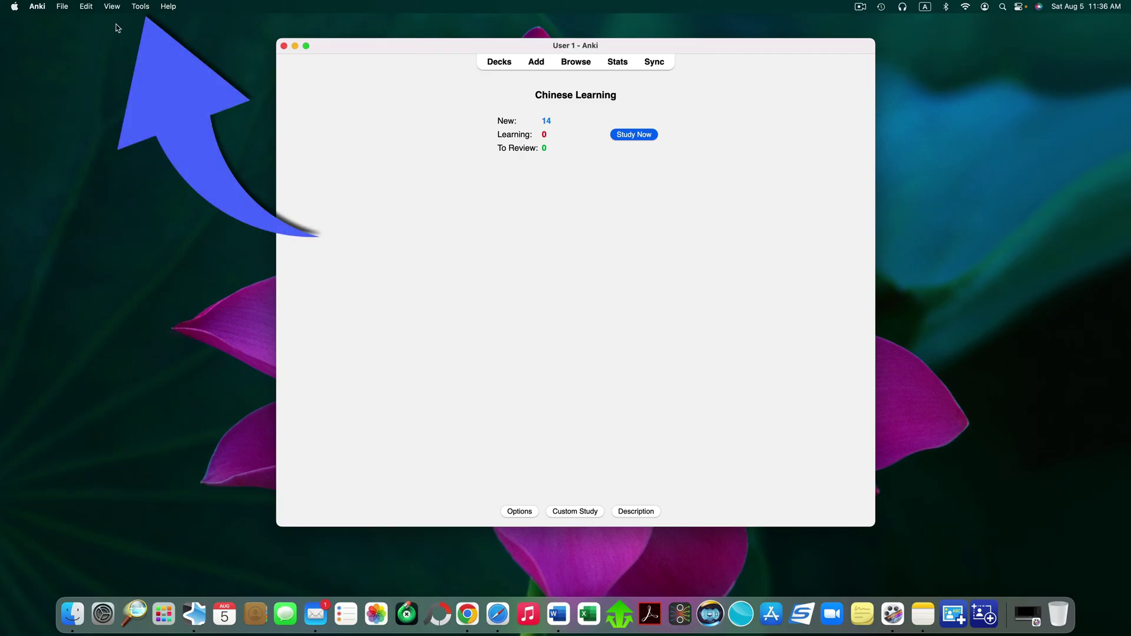
- Install HyperTTS via Tools > Add-ons > Get Add-ons using pasted code 111623432
{"action": "left_click", "coordinate": [140, 7]}
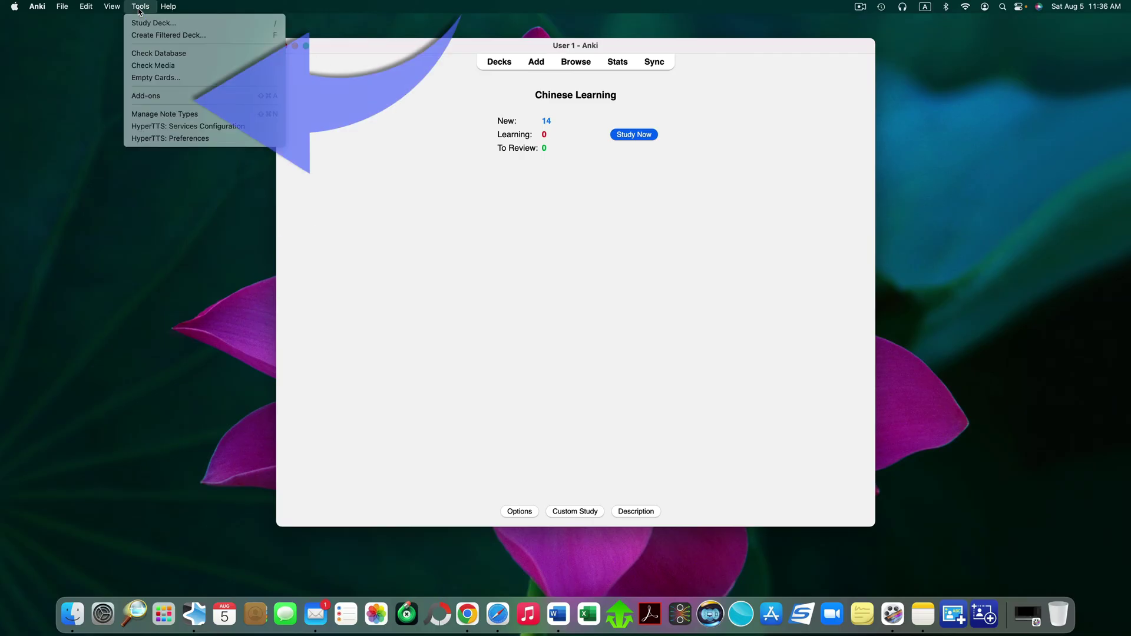
{"action": "left_click", "coordinate": [143, 98]}
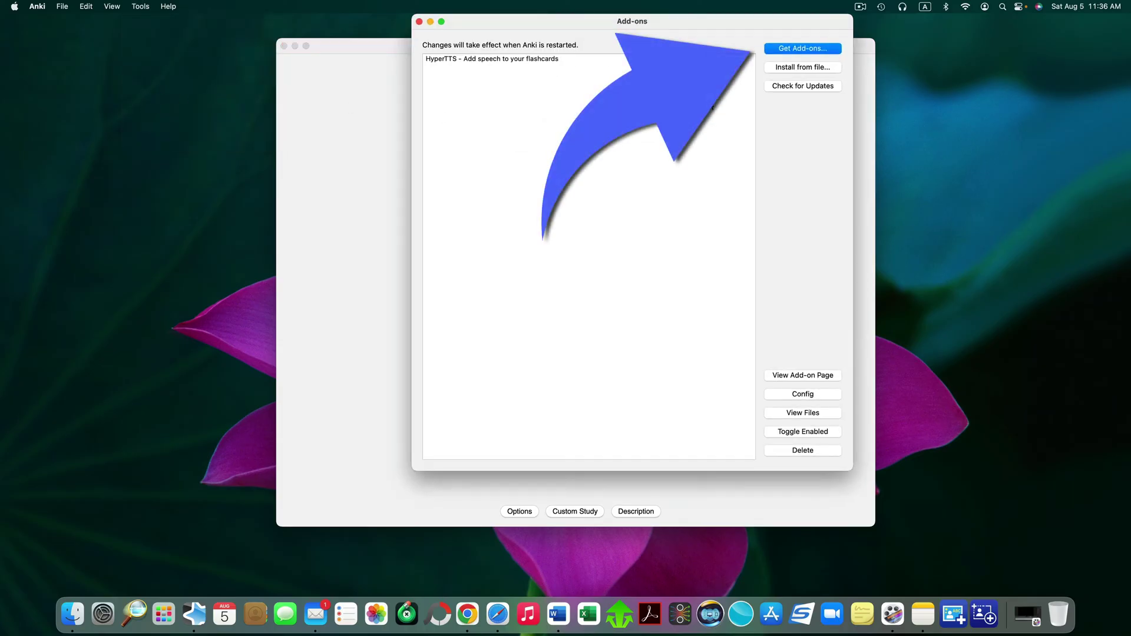
{"action": "left_click", "coordinate": [812, 50]}
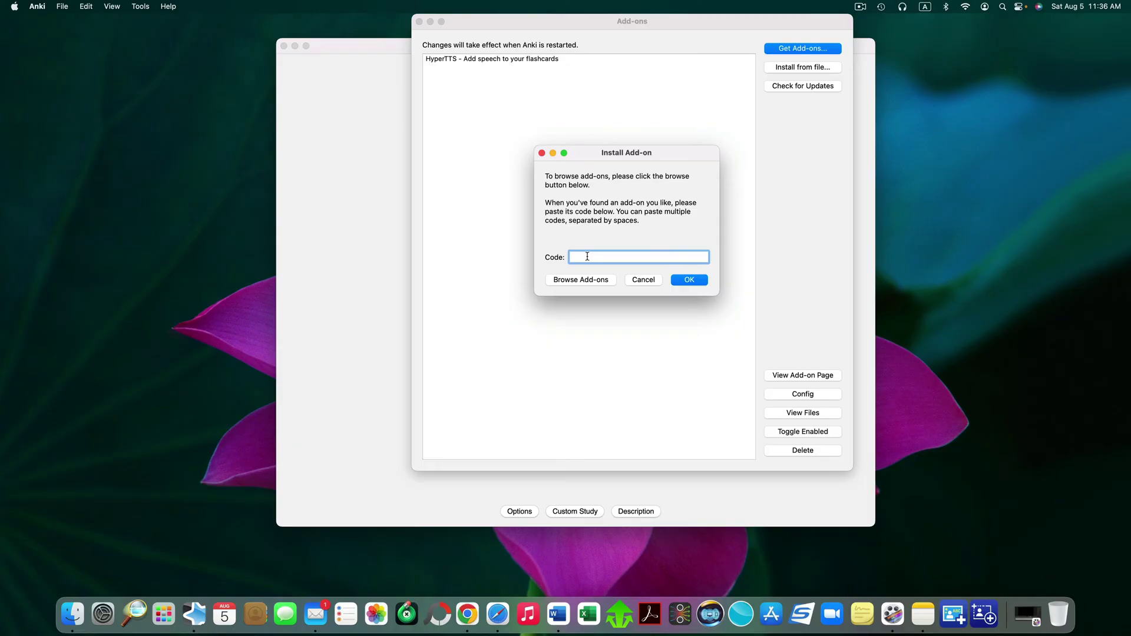
{"action": "key", "text": "super+v"}
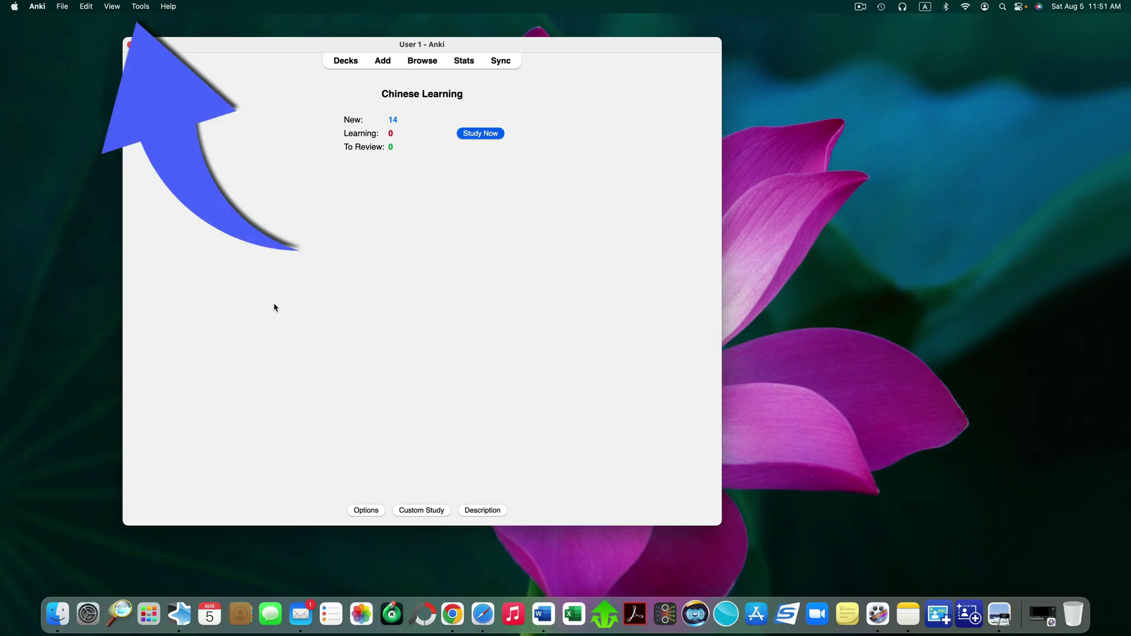
- Open HyperTTS: Services Configuration from Anki's Tools menu
{"action": "left_click", "coordinate": [140, 7]}
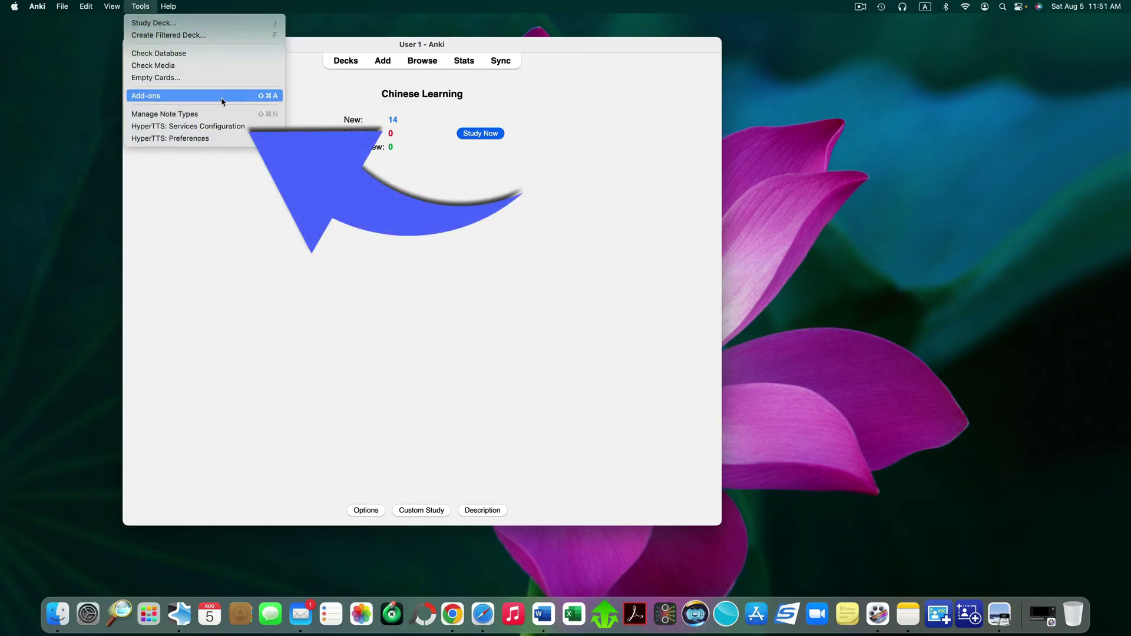
{"action": "left_click", "coordinate": [240, 127]}
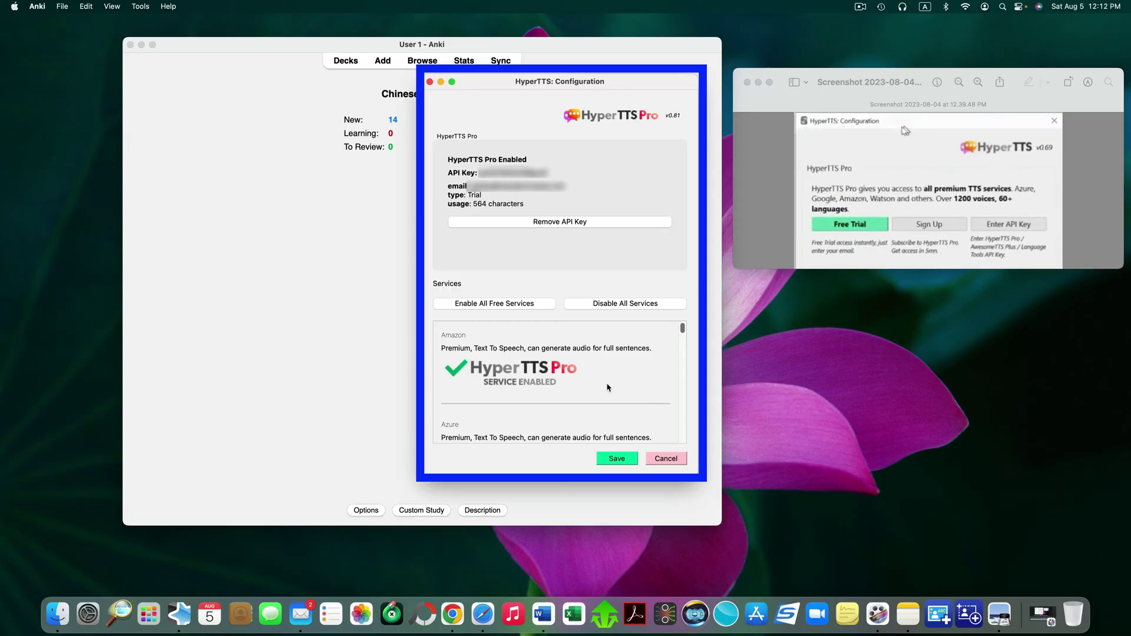
- Uncheck Enable for the Cambridge service in the HyperTTS services list
{"action": "scroll", "coordinate": [610, 389], "scroll_direction": "down", "scroll_amount": 5}
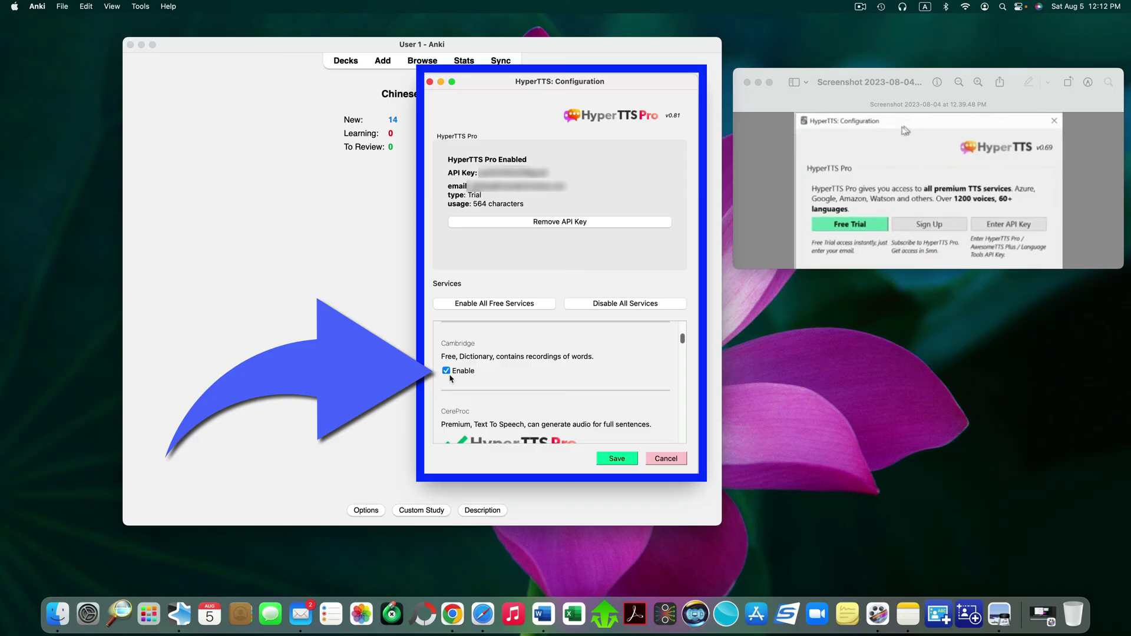
{"action": "left_click", "coordinate": [447, 372]}
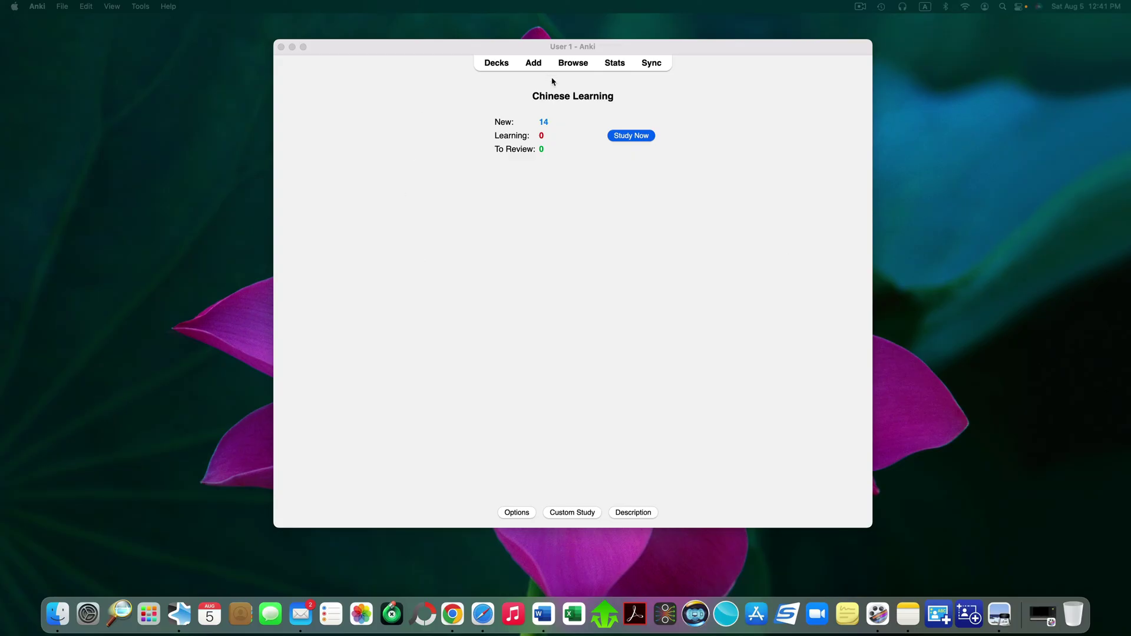
- Open the card browser and select all 14 Chinese Learning cards
{"action": "left_click", "coordinate": [573, 66]}
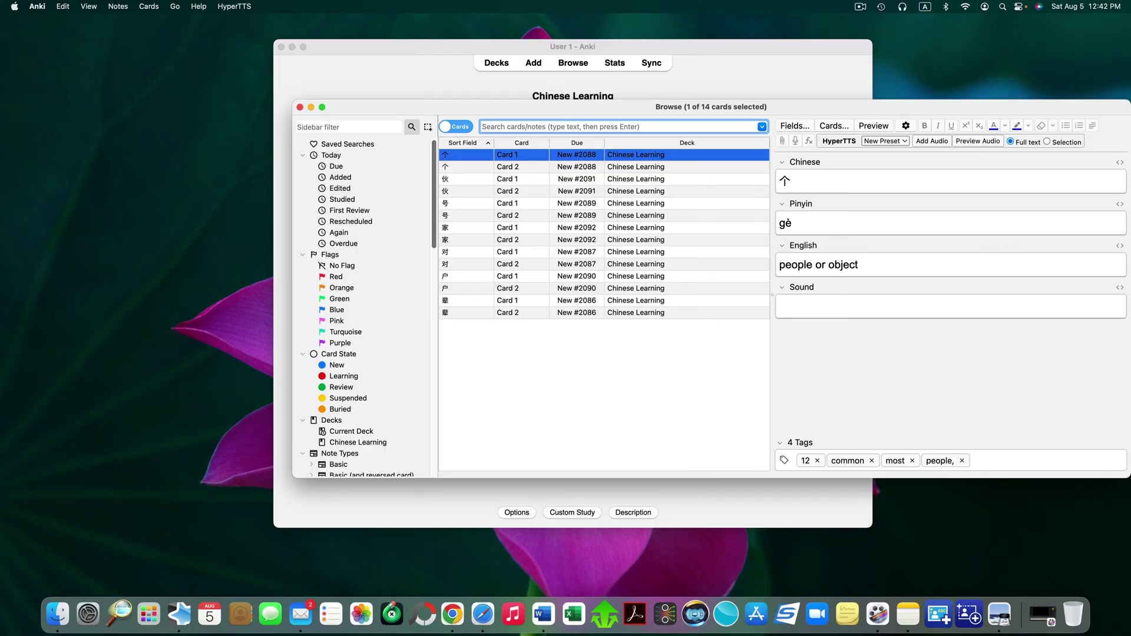
{"action": "left_click", "coordinate": [636, 316]}
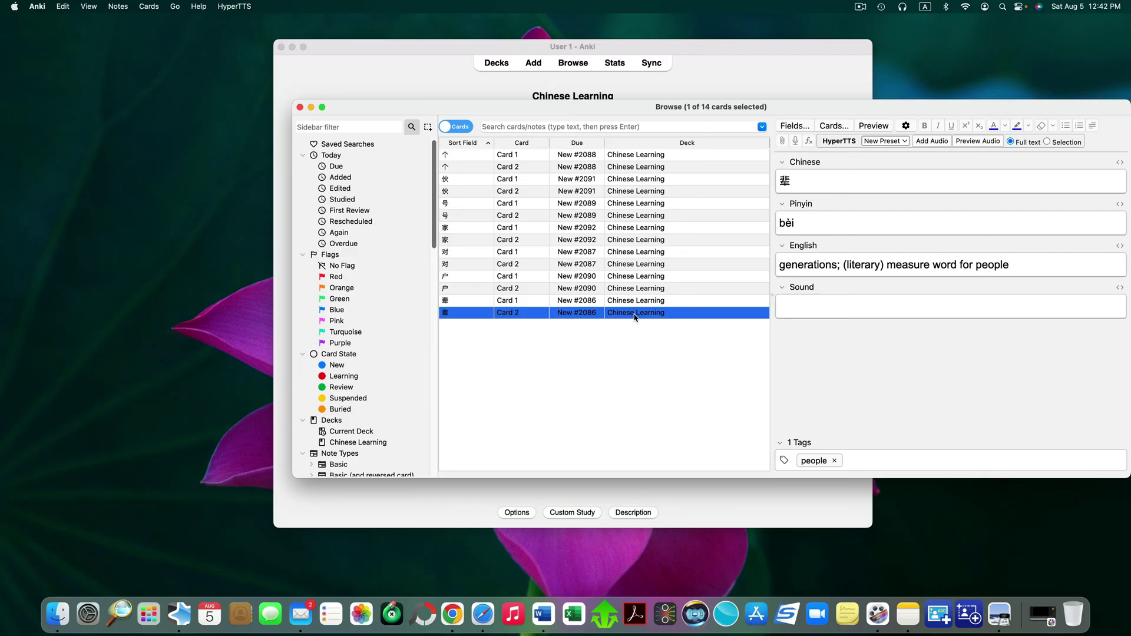
{"action": "key", "text": "super+a"}
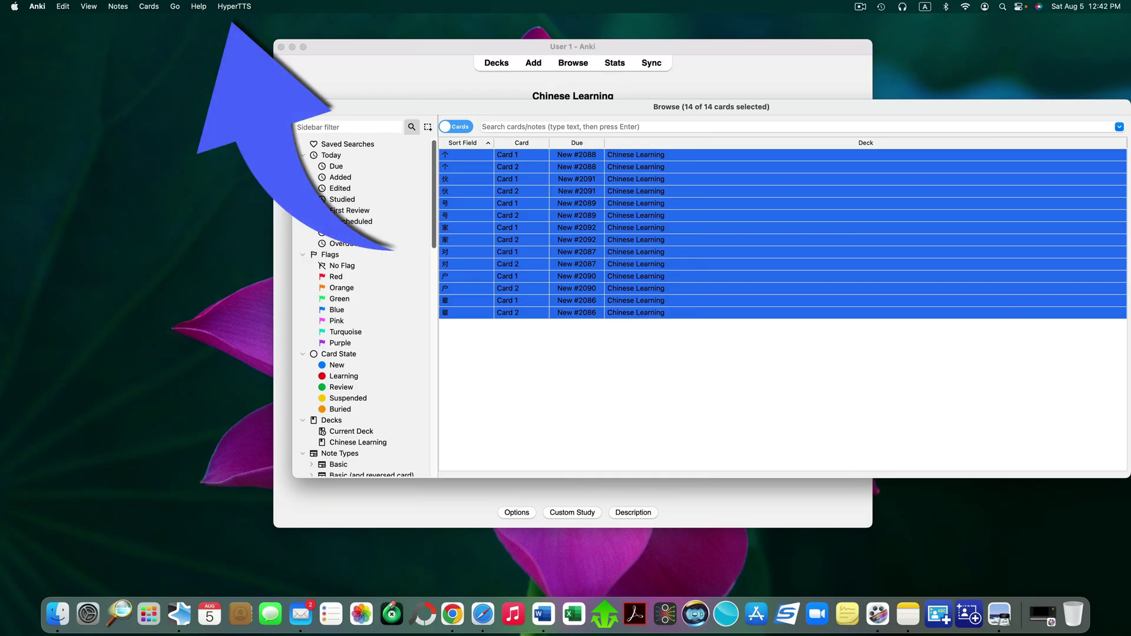
- Open the HyperTTS menu in the card browser's menu bar
{"action": "left_click", "coordinate": [235, 11]}
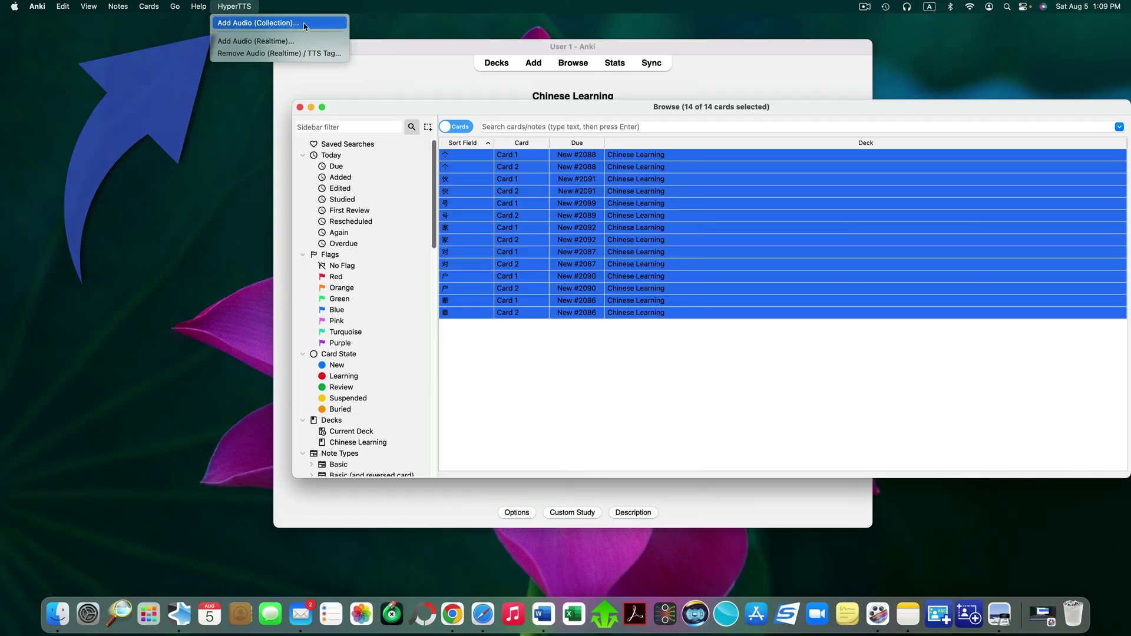
- Start HyperTTS Add Audio (Collection) for the 14 notes, keeping Chinese as source field
{"action": "left_click", "coordinate": [305, 26]}
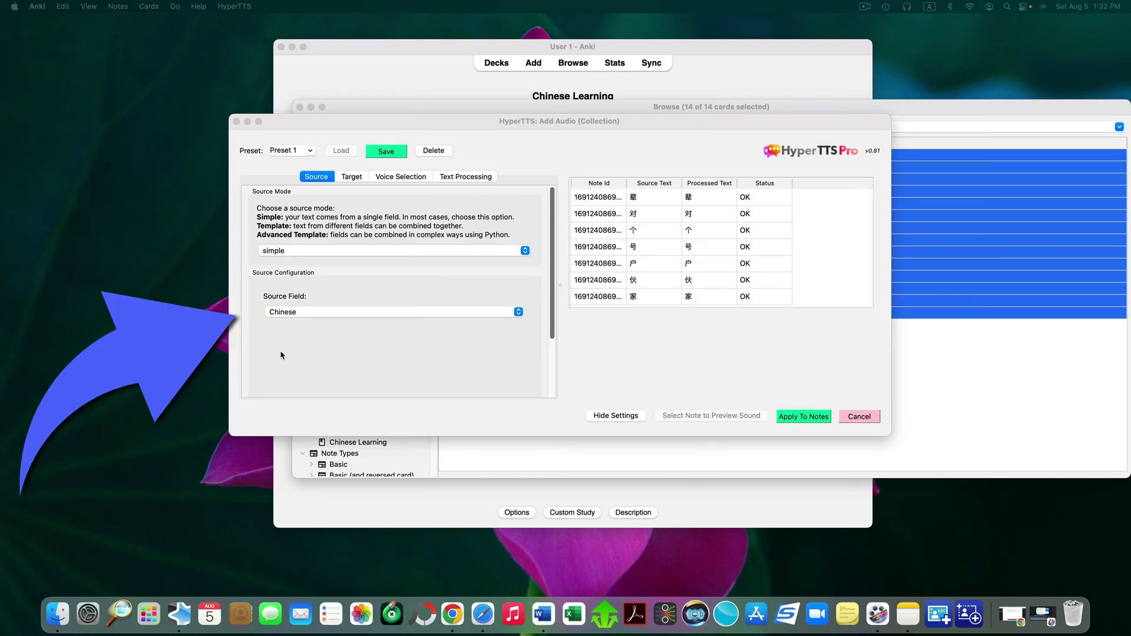
{"action": "left_click", "coordinate": [366, 314]}
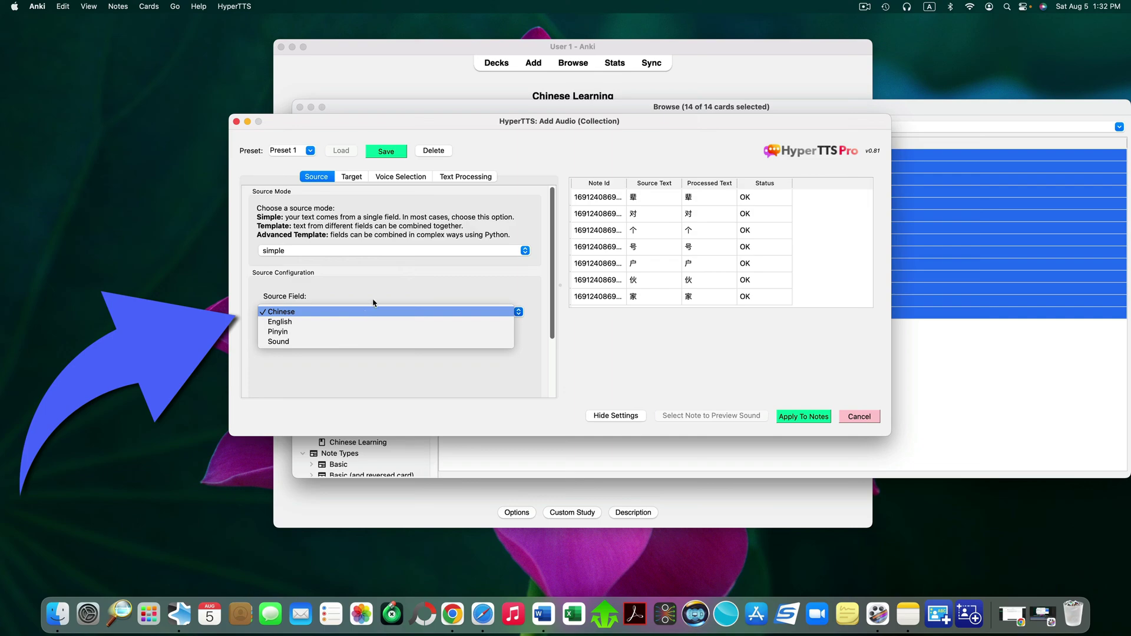
{"action": "left_click", "coordinate": [382, 297]}
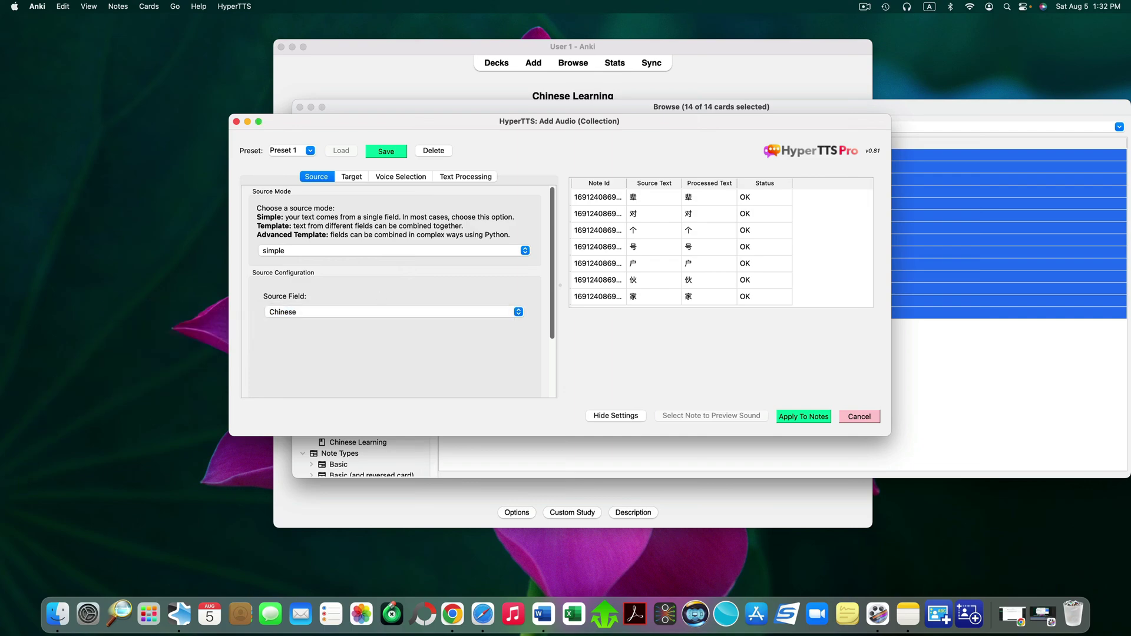
- Set the Target Field to Sound with 'Text and Sound Tag' insertion
{"action": "left_click", "coordinate": [352, 177]}
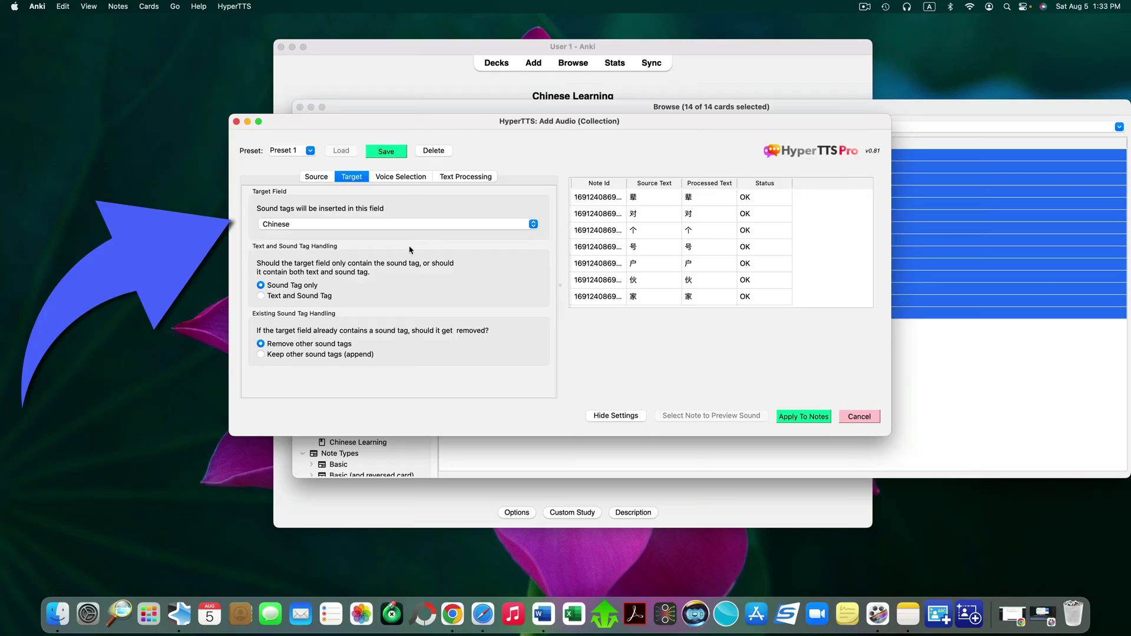
{"action": "left_click", "coordinate": [324, 225]}
{"action": "left_click", "coordinate": [279, 254]}
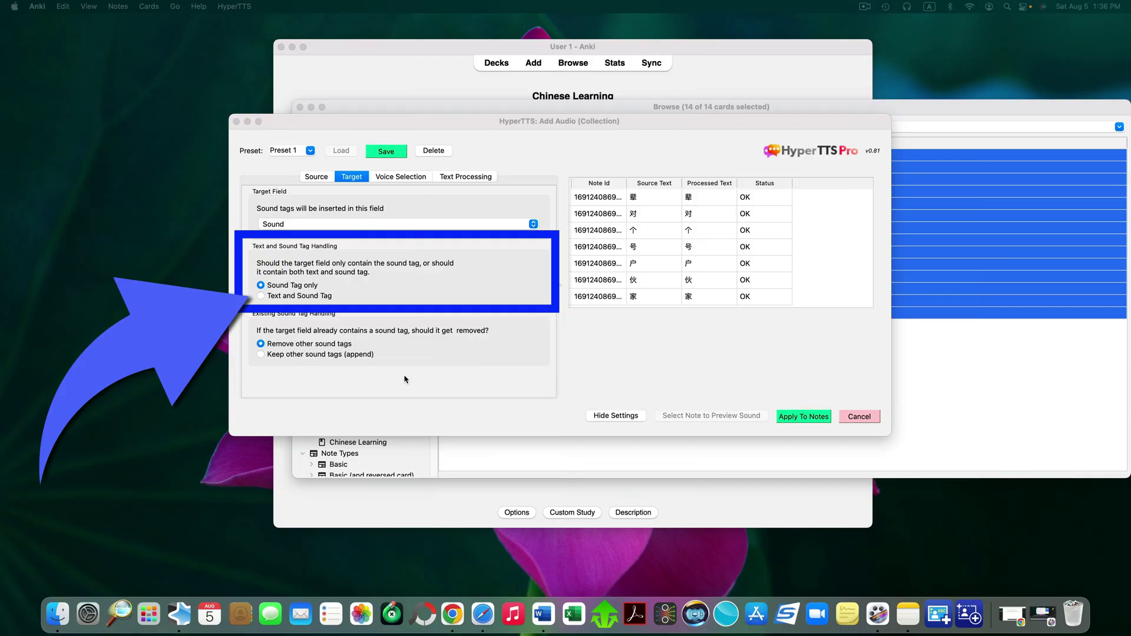
{"action": "left_click", "coordinate": [261, 296]}
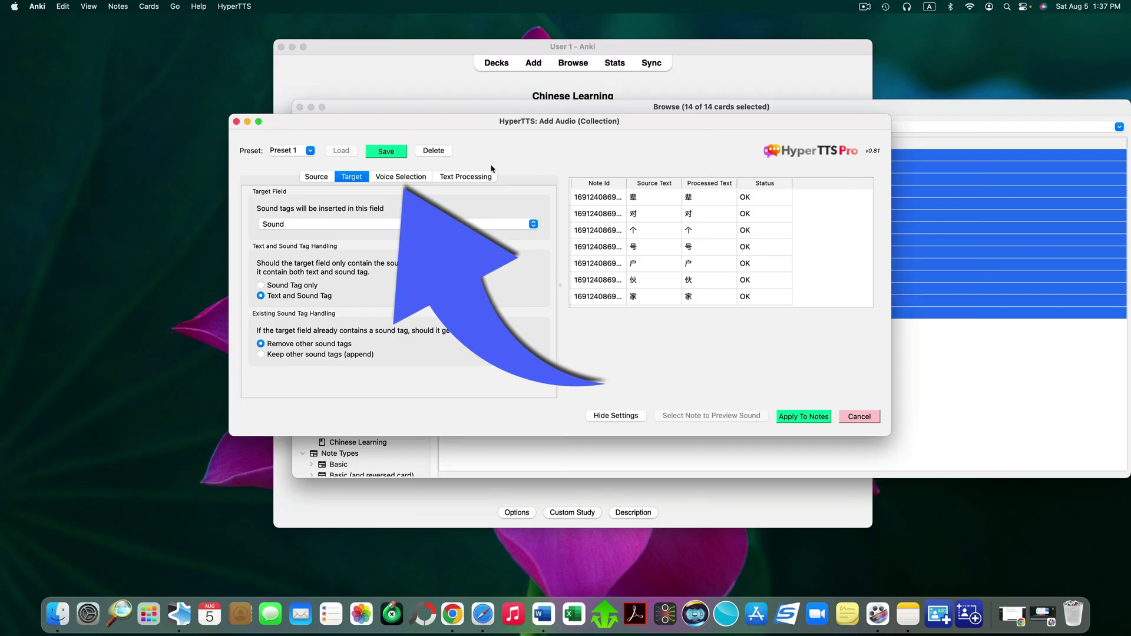
- Filter voices to Chinese (Simplified) language and Chinese (Mandarin, Simplified) locale
{"action": "left_click", "coordinate": [406, 183]}
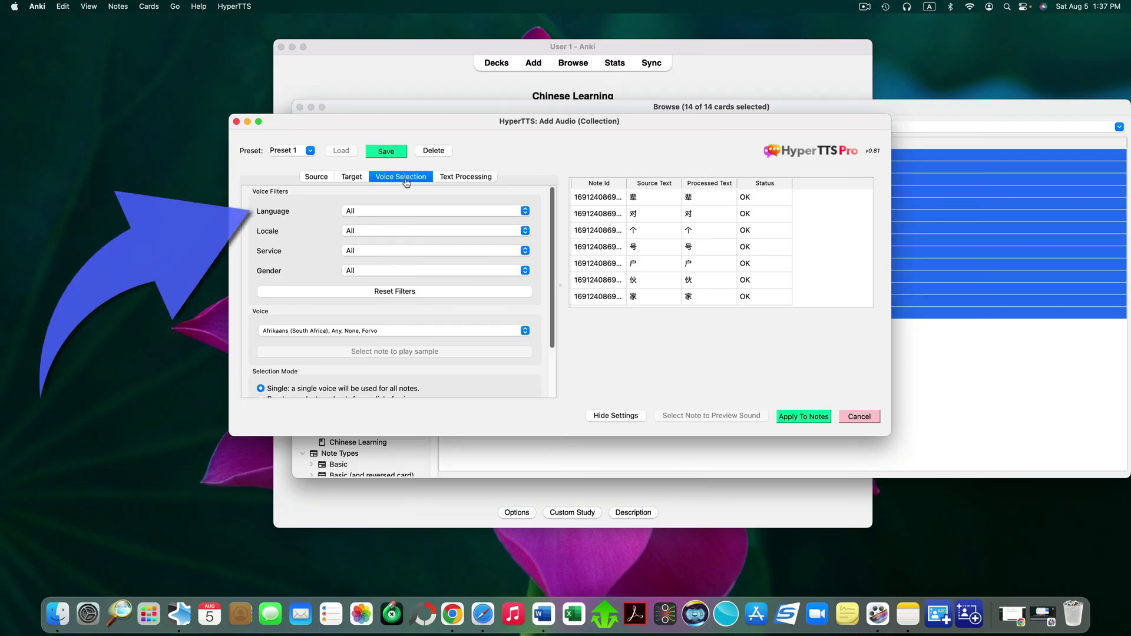
{"action": "left_click", "coordinate": [413, 214]}
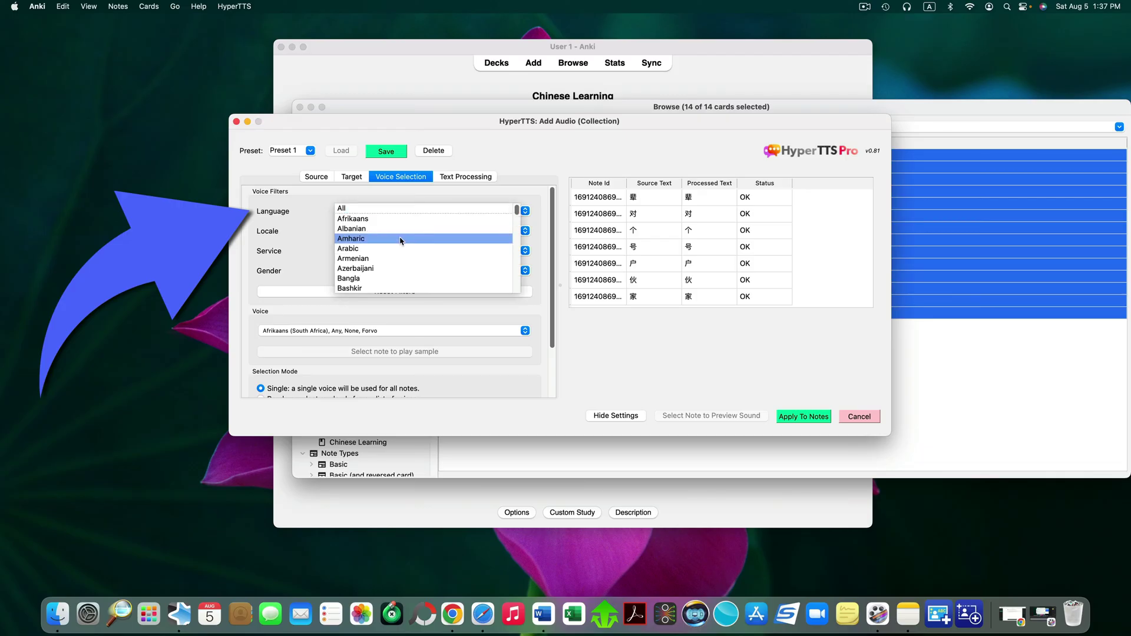
{"action": "scroll", "coordinate": [399, 240], "scroll_direction": "down", "scroll_amount": 5}
{"action": "scroll", "coordinate": [400, 241], "scroll_direction": "down", "scroll_amount": 3}
{"action": "scroll", "coordinate": [400, 241], "scroll_direction": "up", "scroll_amount": 3}
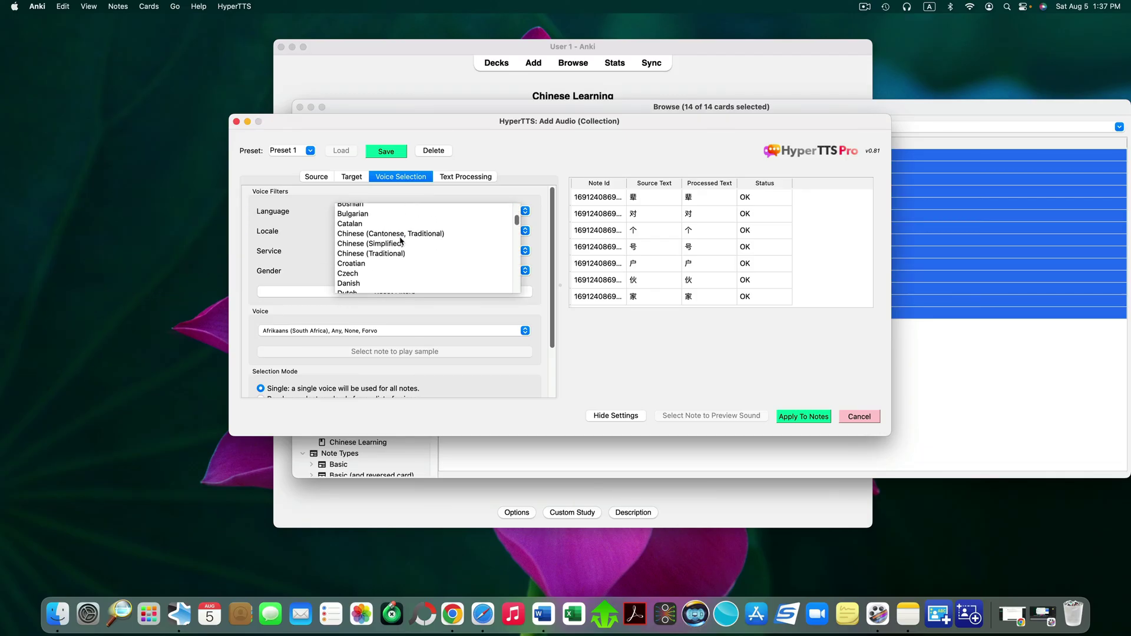
{"action": "left_click", "coordinate": [377, 256]}
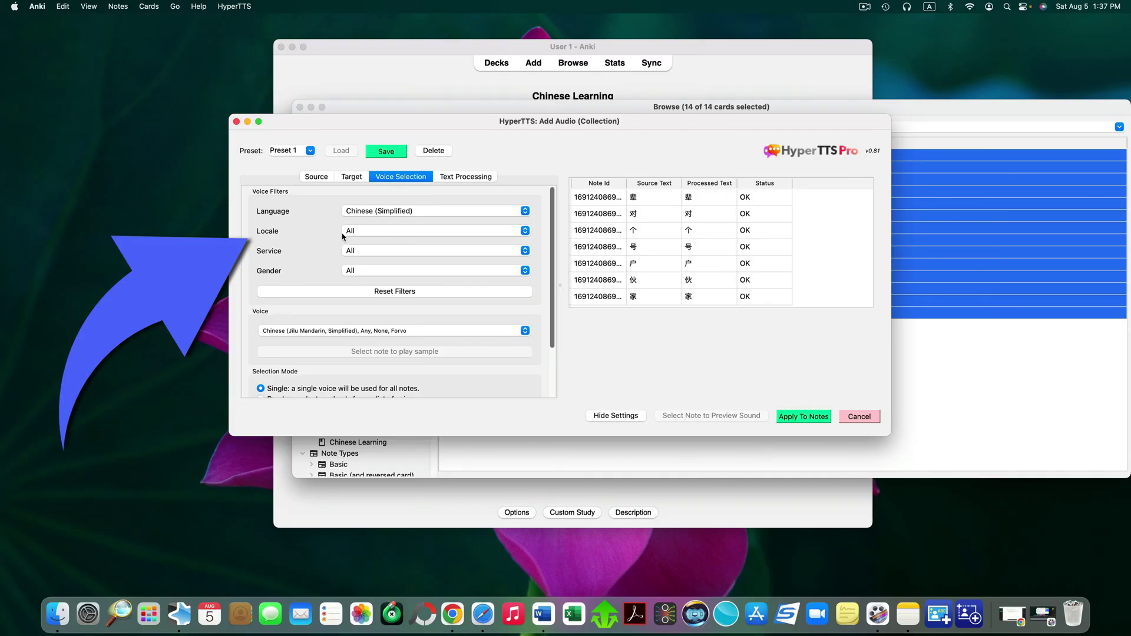
{"action": "left_click", "coordinate": [390, 232]}
{"action": "scroll", "coordinate": [416, 260], "scroll_direction": "down", "scroll_amount": 8}
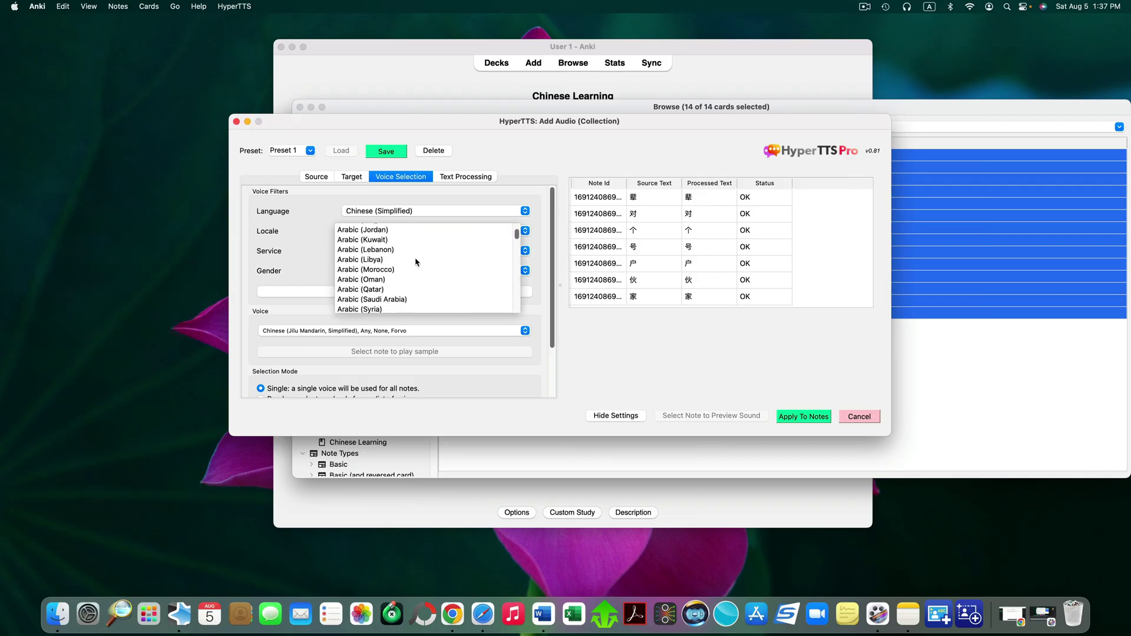
{"action": "scroll", "coordinate": [416, 261], "scroll_direction": "down", "scroll_amount": 3}
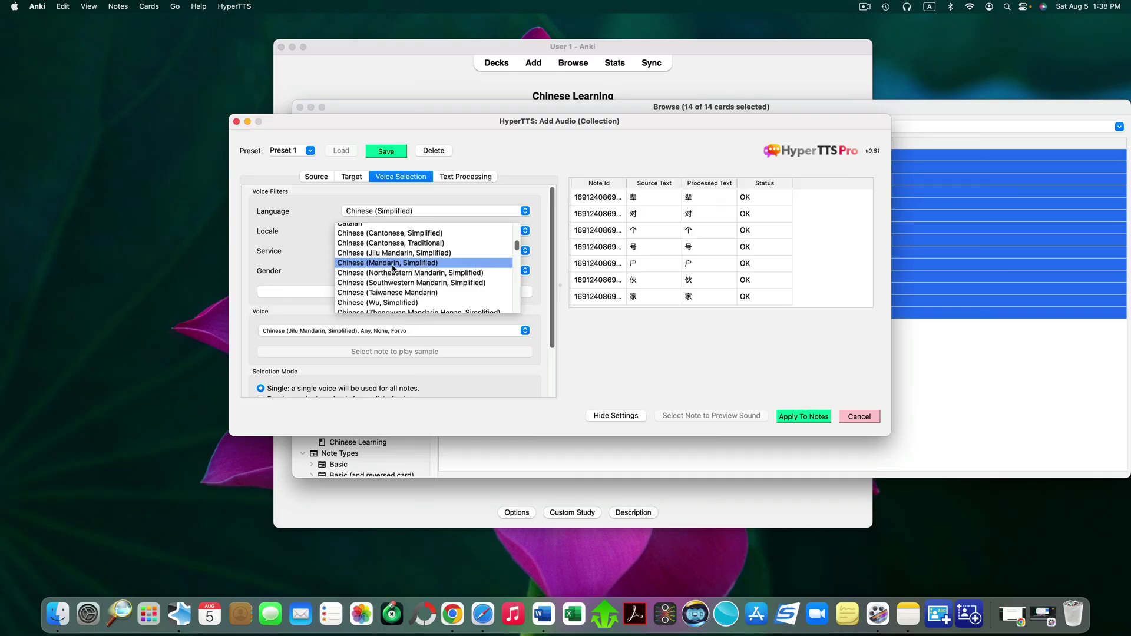
{"action": "left_click", "coordinate": [393, 264]}
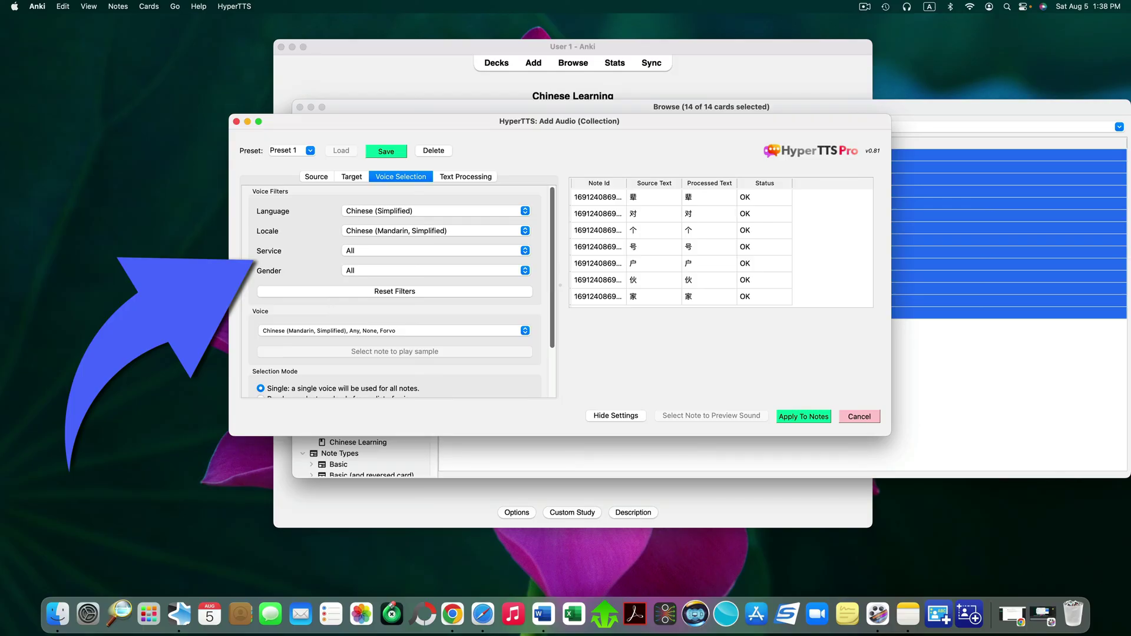
- Limit the voices to the Azure service and Female gender
{"action": "left_click", "coordinate": [380, 251]}
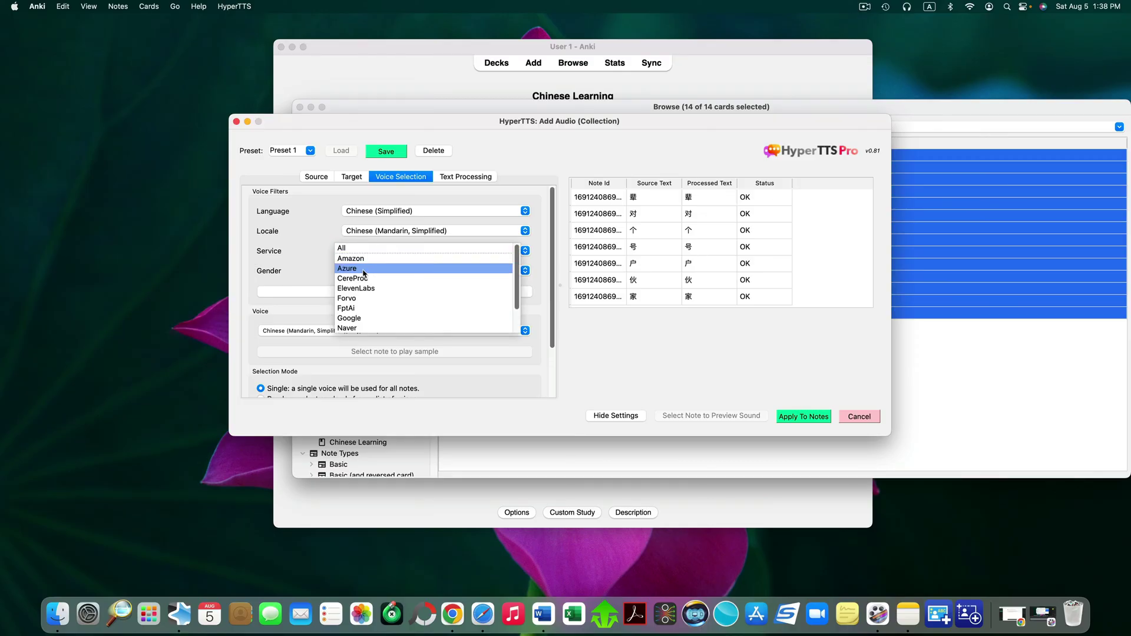
{"action": "left_click", "coordinate": [364, 271]}
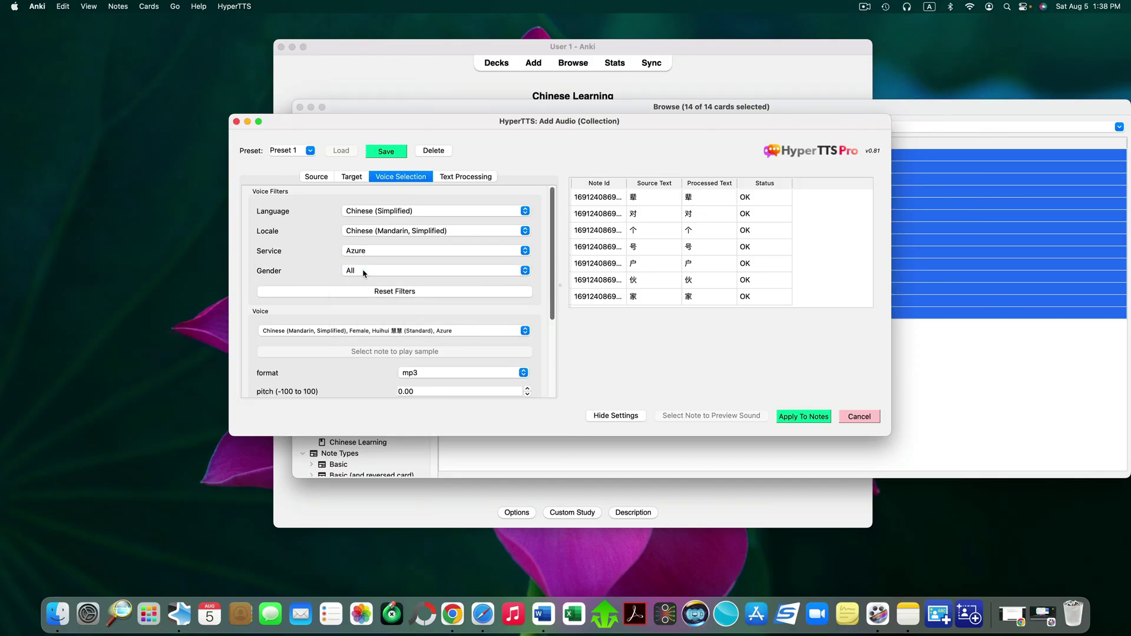
{"action": "left_click", "coordinate": [436, 273]}
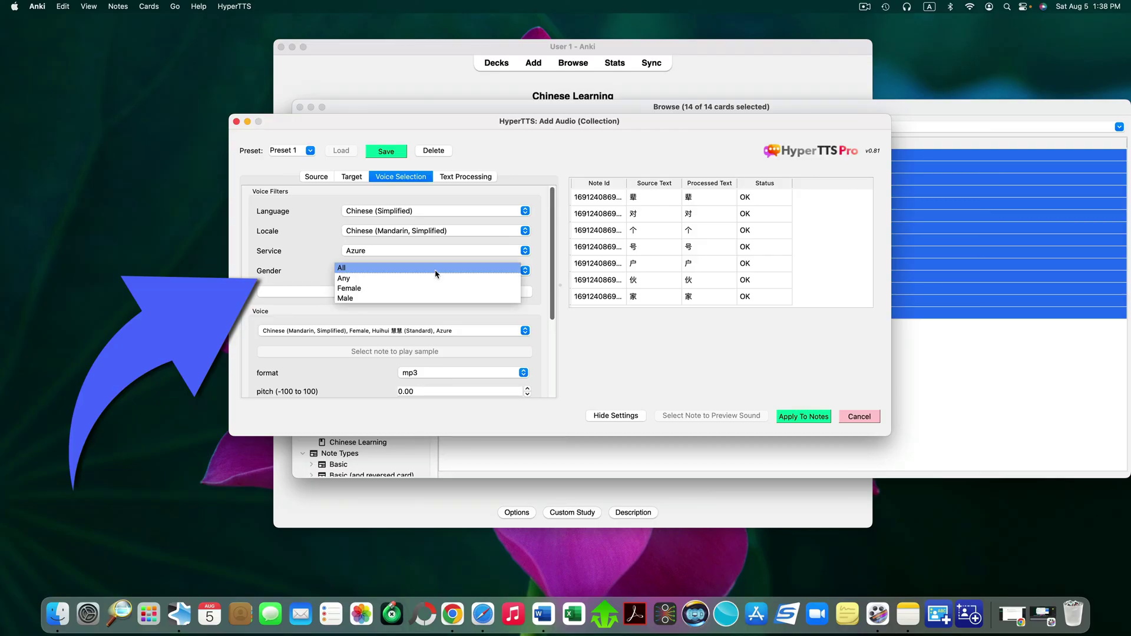
{"action": "left_click", "coordinate": [369, 291]}
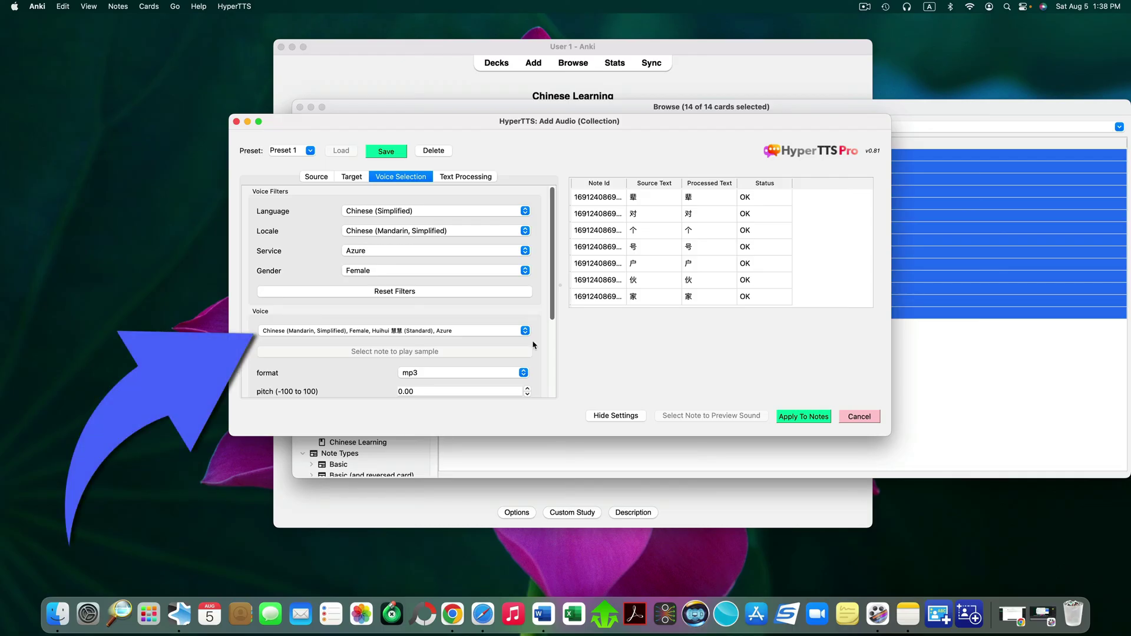
- Choose Xiaochen (Neural) and preview its audio for the first note and 号
{"action": "left_click", "coordinate": [406, 332]}
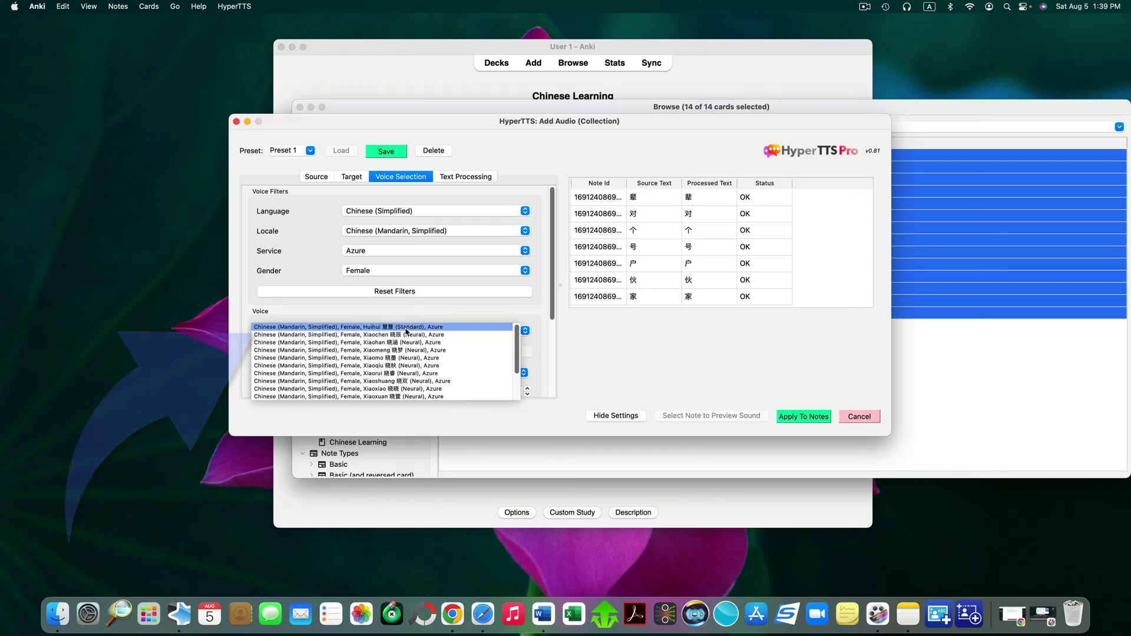
{"action": "left_click", "coordinate": [447, 341]}
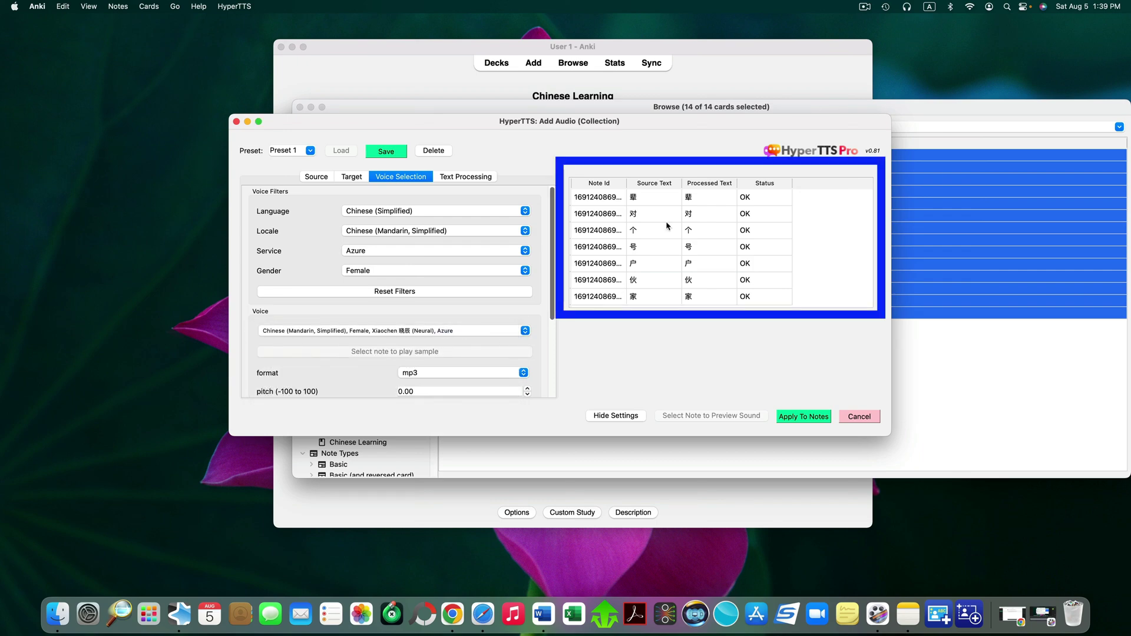
{"action": "left_click", "coordinate": [651, 204]}
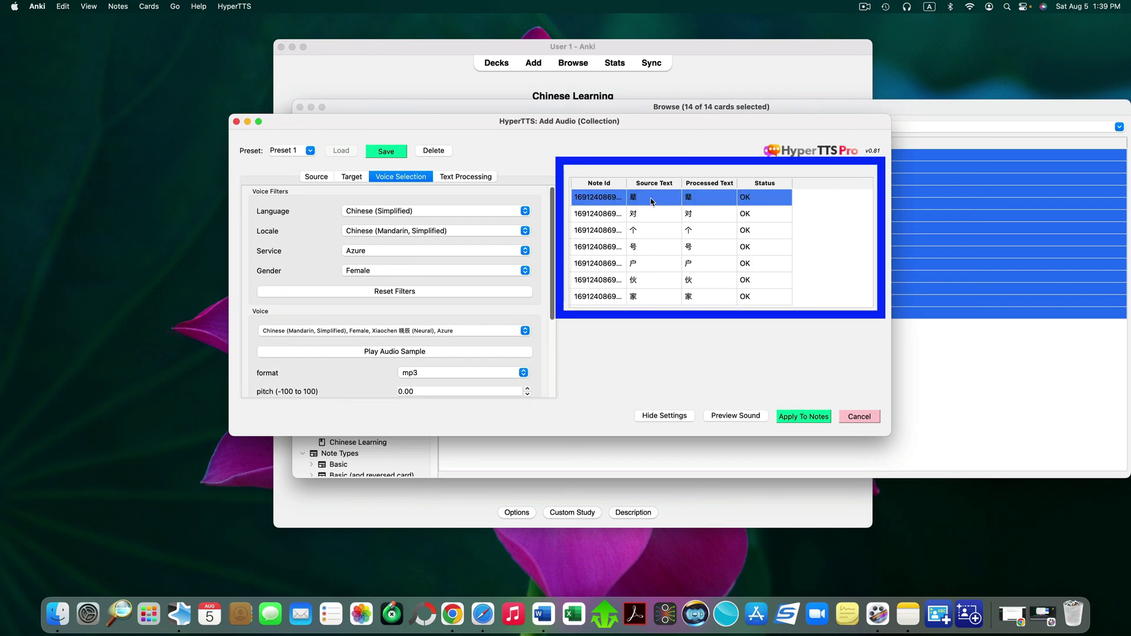
{"action": "left_click", "coordinate": [733, 417]}
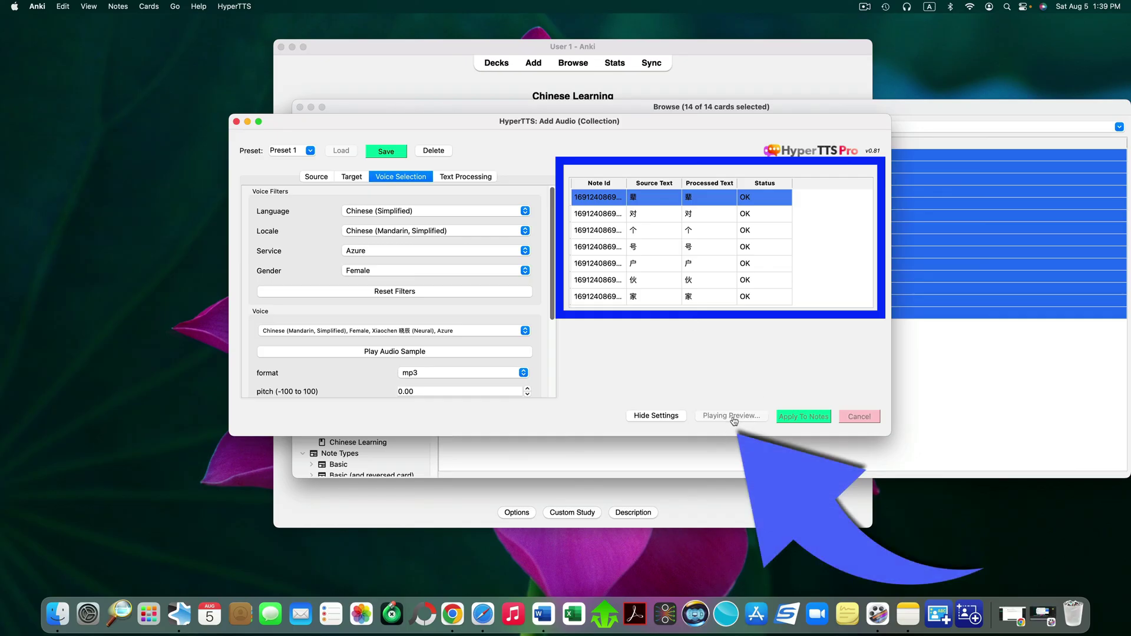
{"action": "left_click", "coordinate": [651, 249]}
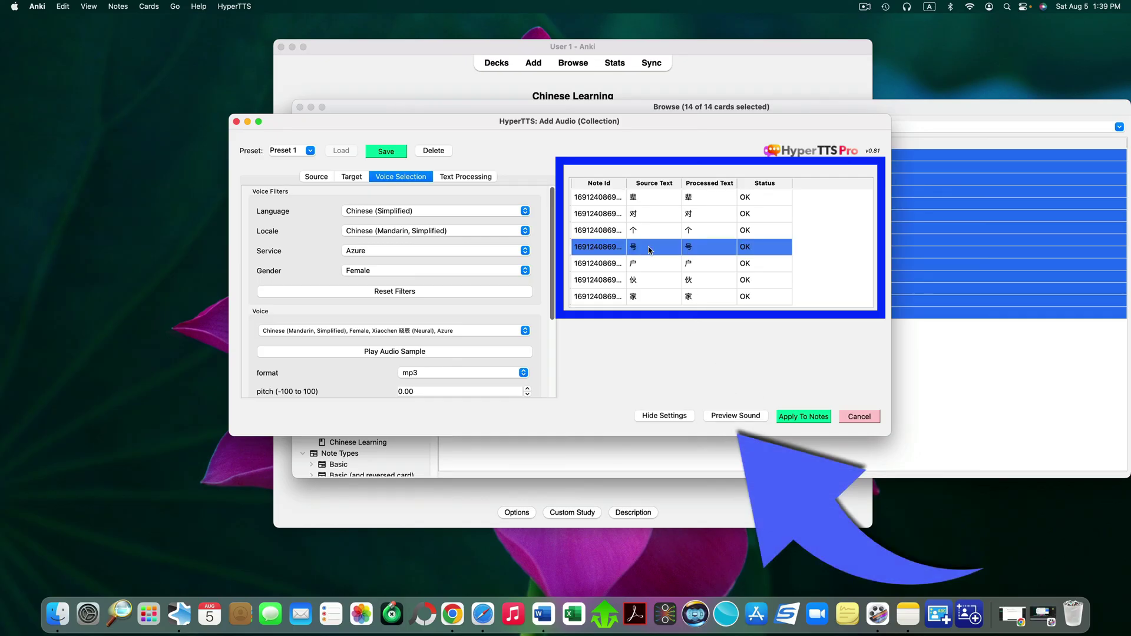
{"action": "left_click", "coordinate": [737, 418]}
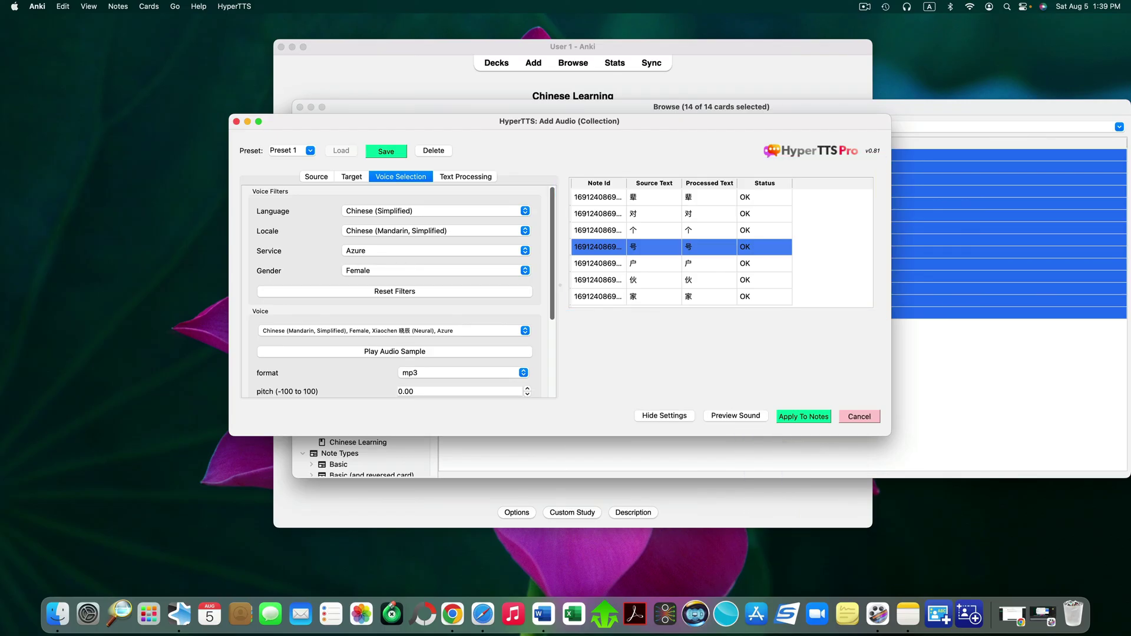
- Preview Xiaohan (Neural) on the 对 note, then return to Xiaochen (Neural)
{"action": "left_click", "coordinate": [394, 330]}
{"action": "left_click", "coordinate": [377, 340]}
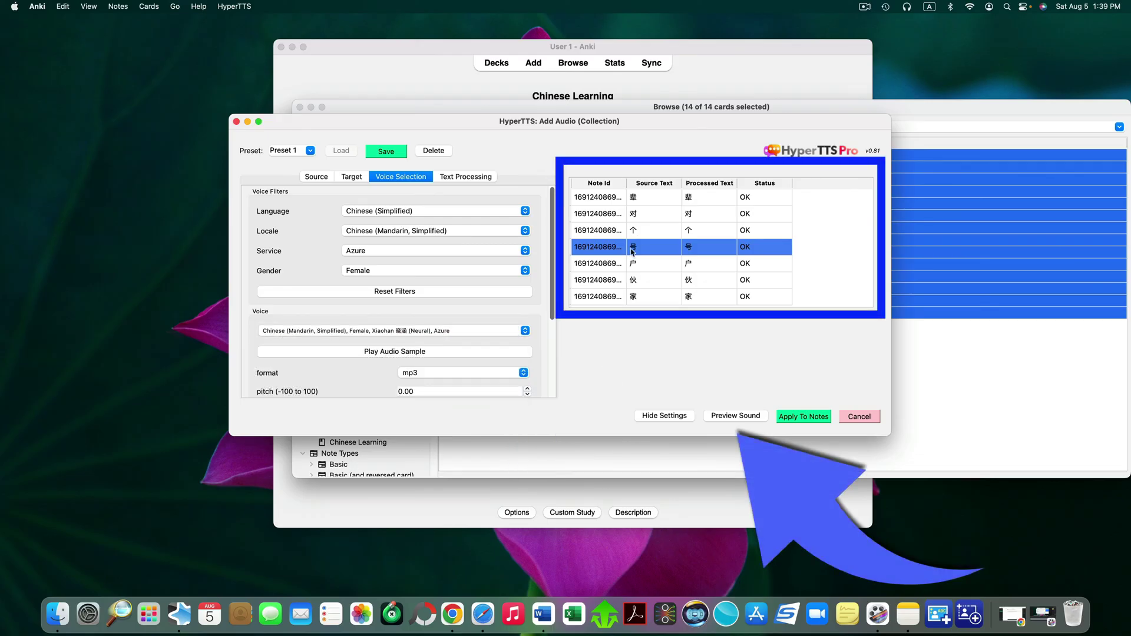
{"action": "left_click", "coordinate": [642, 224]}
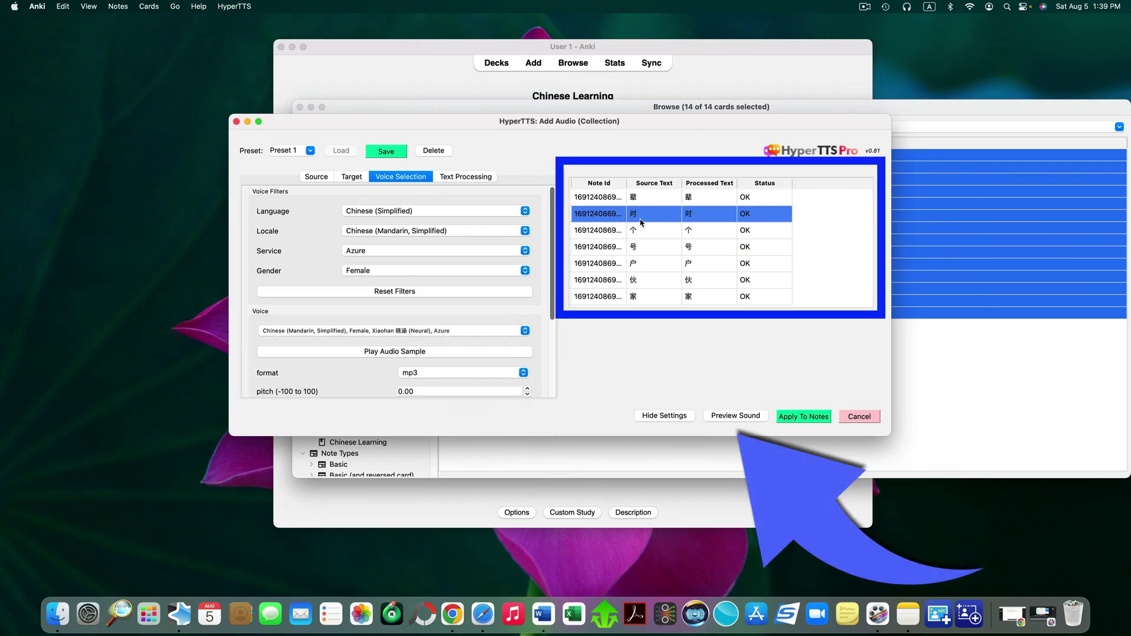
{"action": "left_click", "coordinate": [737, 417]}
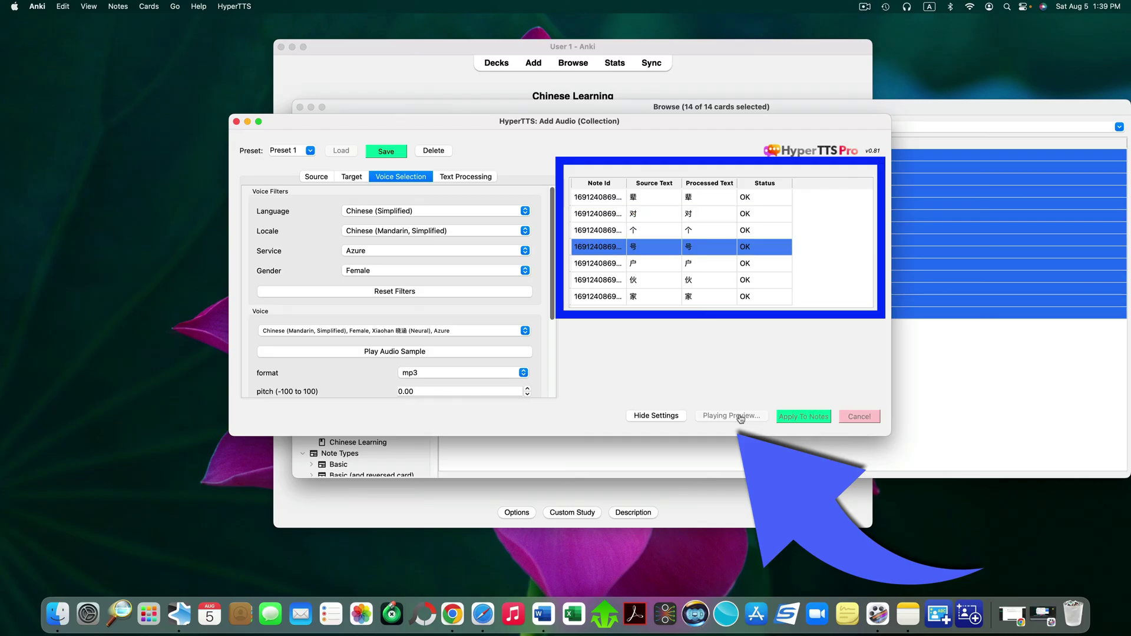
{"action": "left_click", "coordinate": [380, 331]}
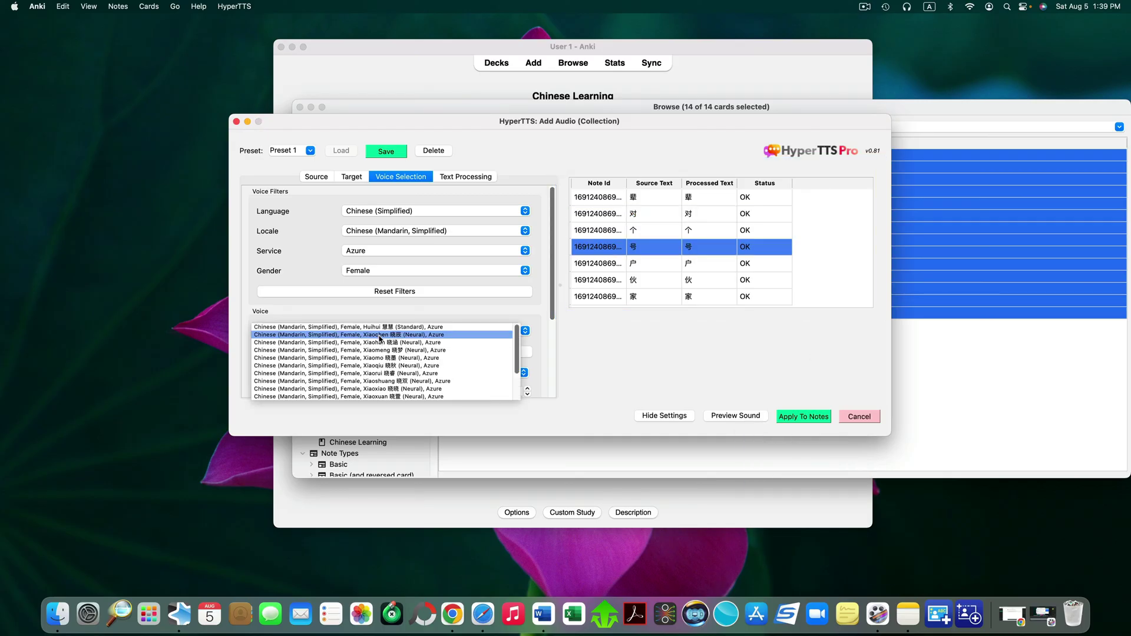
{"action": "left_click", "coordinate": [380, 335]}
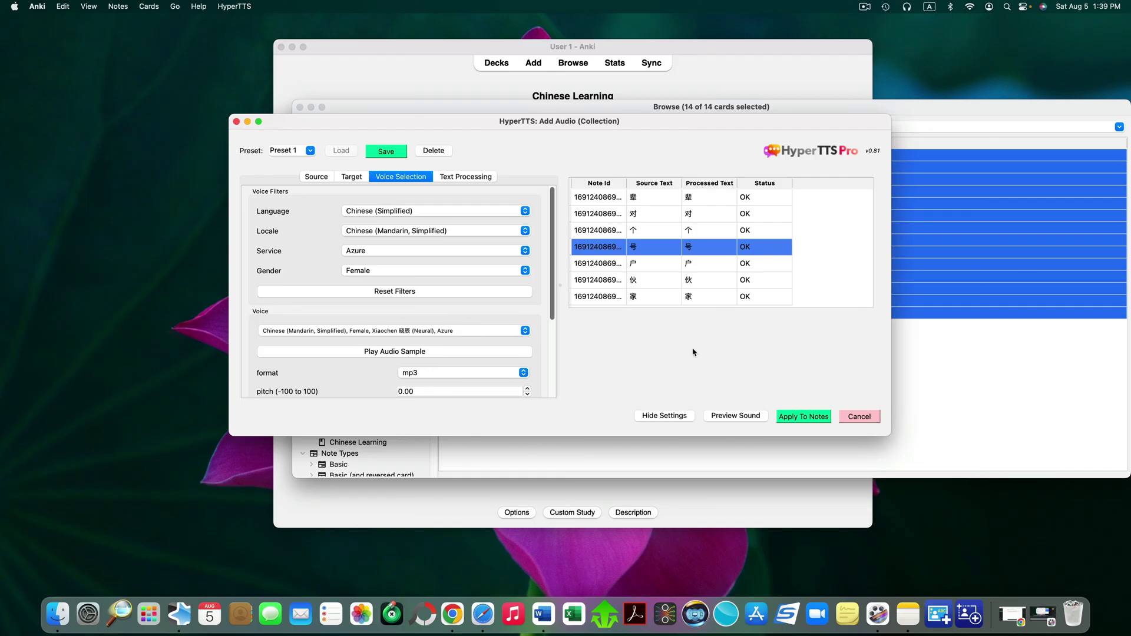
- Apply the Xiaochen HyperTTS audio to the 14 selected notes, then close the dialog and Browse window
{"action": "left_click", "coordinate": [804, 418]}
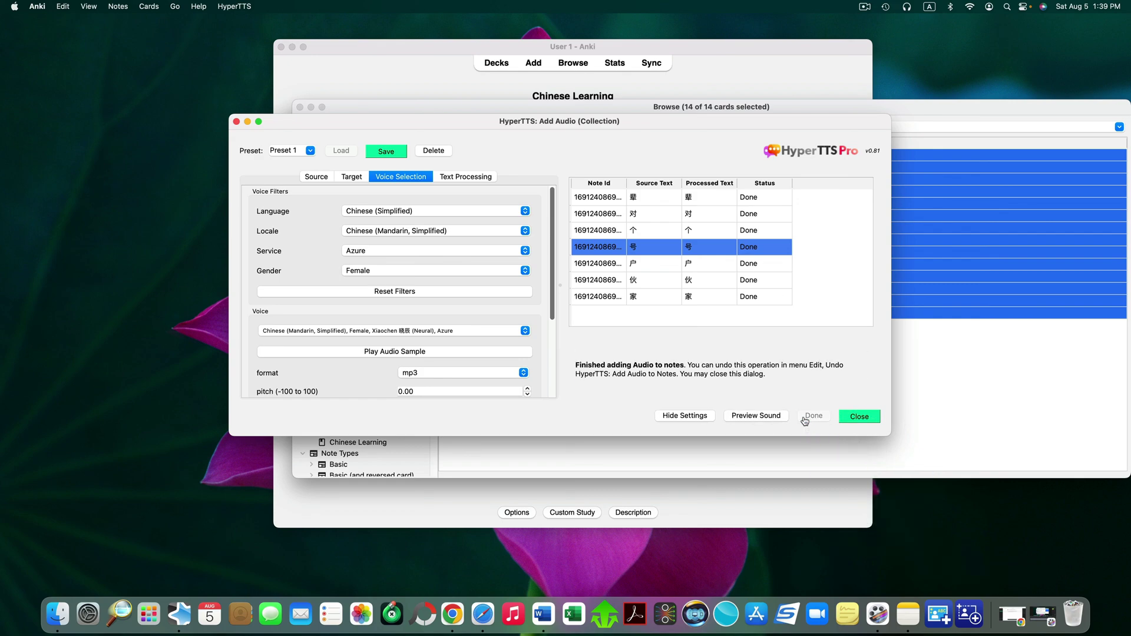
{"action": "left_click", "coordinate": [859, 419]}
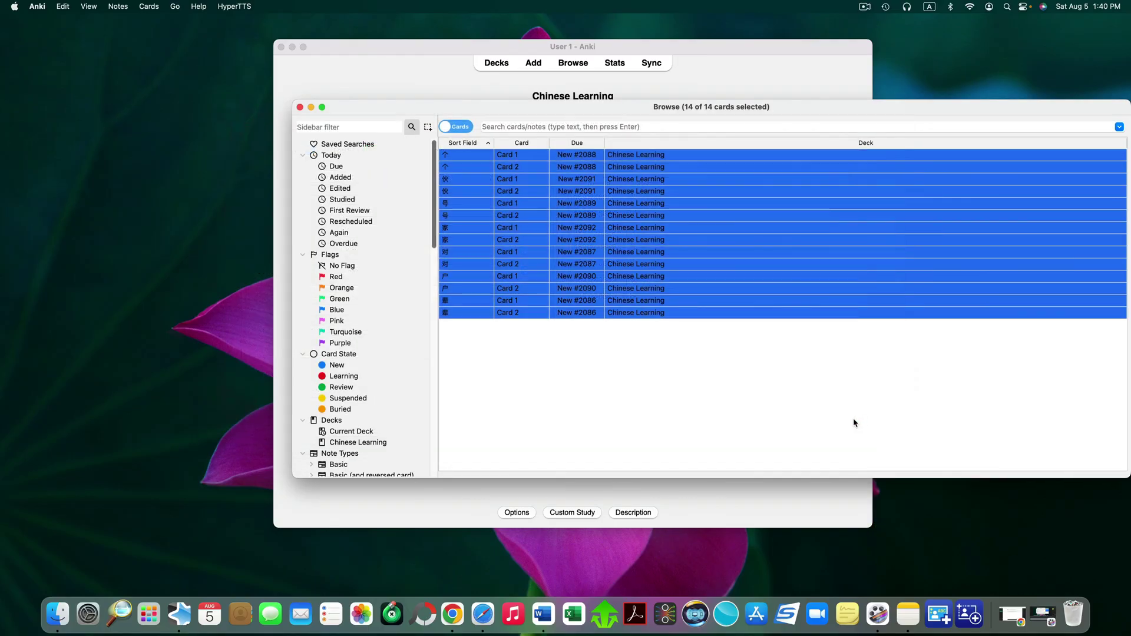
{"action": "left_click", "coordinate": [300, 108]}
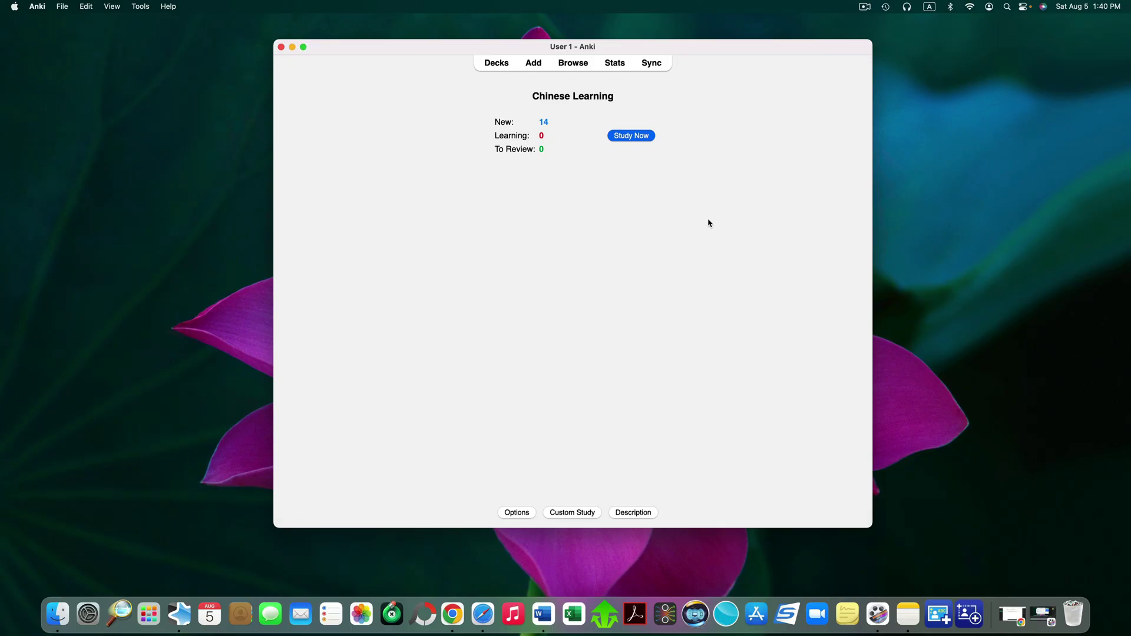
- Study Chinese Learning, rate the first card Good, and show the 对 card's audio and definition
{"action": "left_click", "coordinate": [631, 142]}
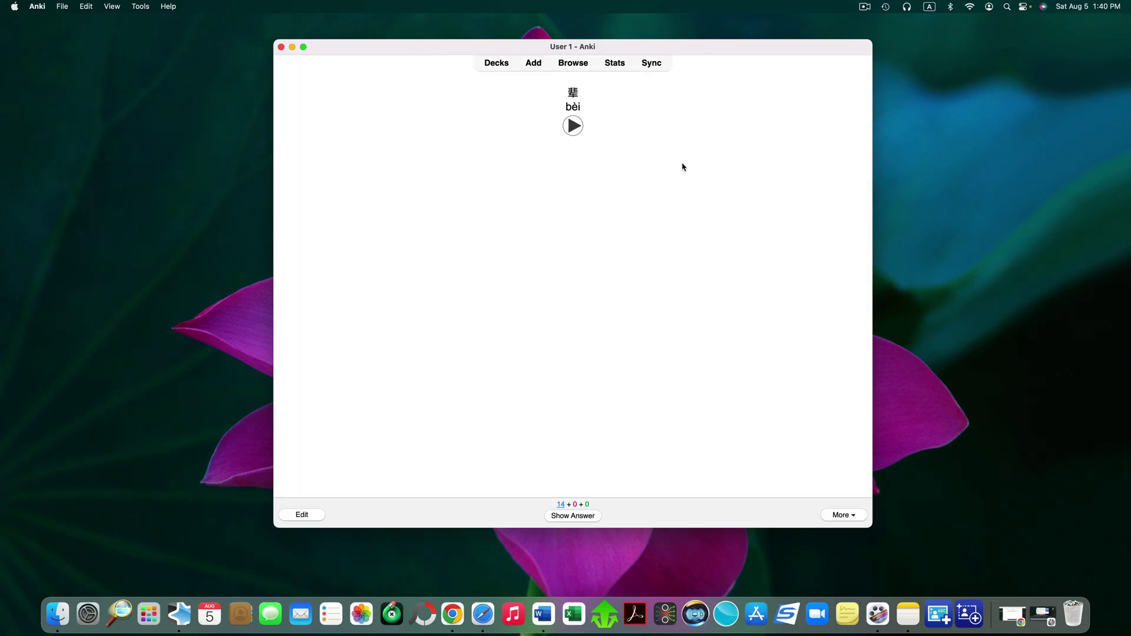
{"action": "left_click", "coordinate": [586, 515]}
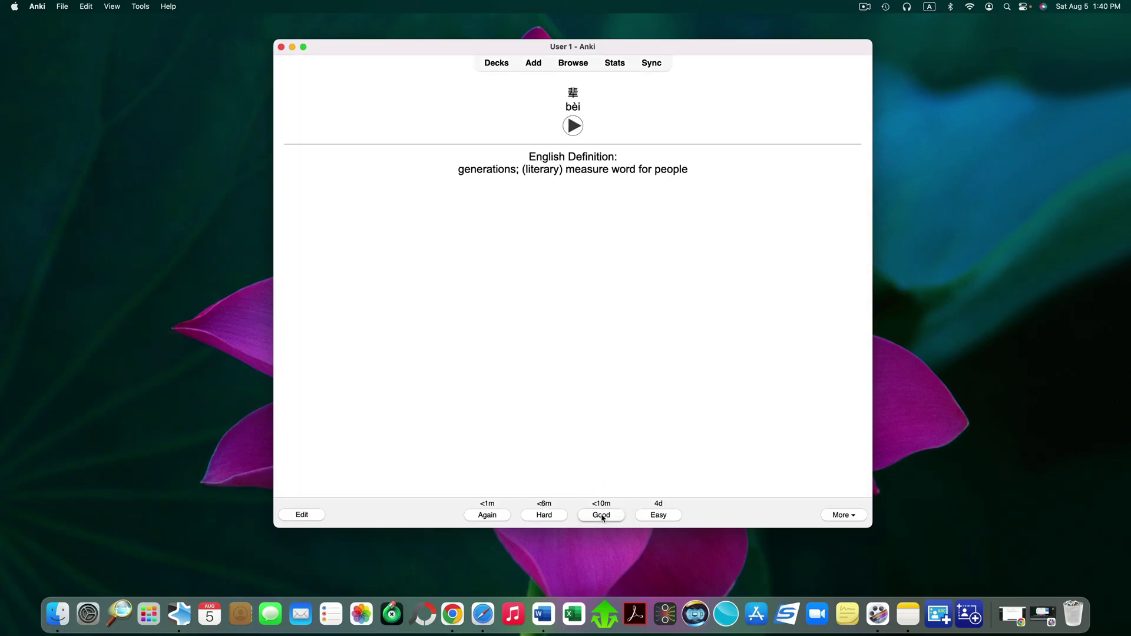
{"action": "left_click", "coordinate": [601, 516]}
{"action": "left_click", "coordinate": [602, 516]}
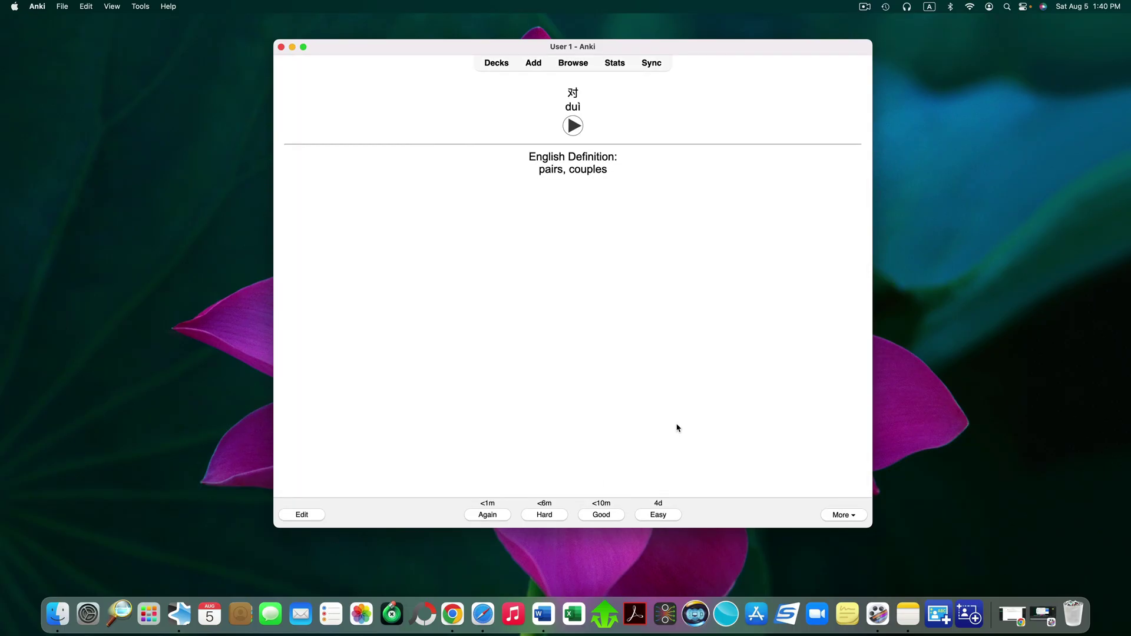